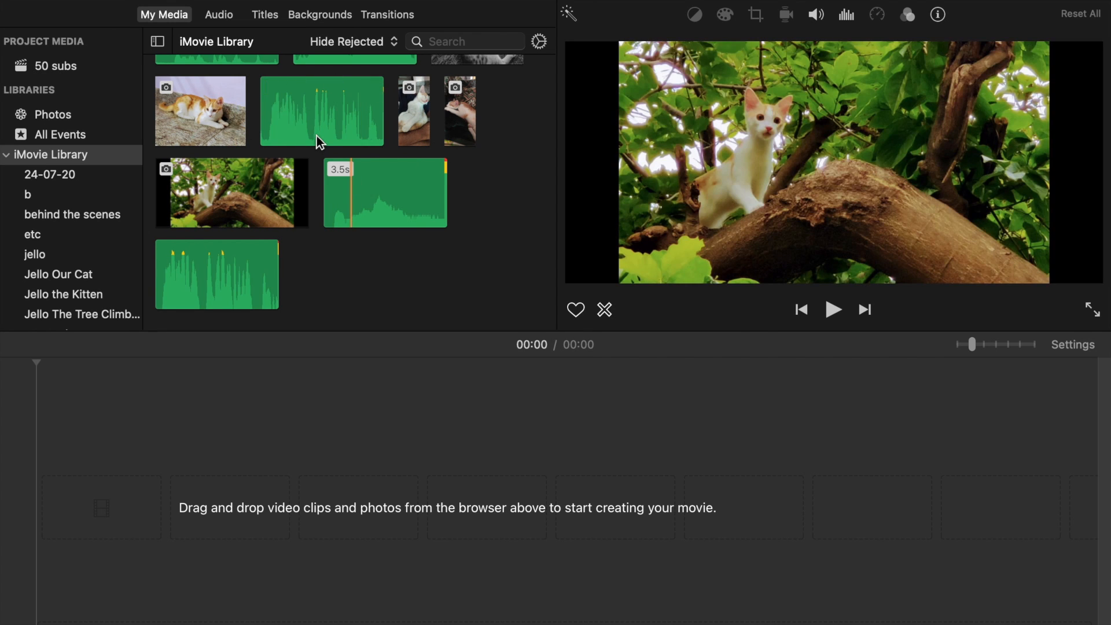
scroll(317, 136, up, 3)
scroll(317, 135, down, 3)
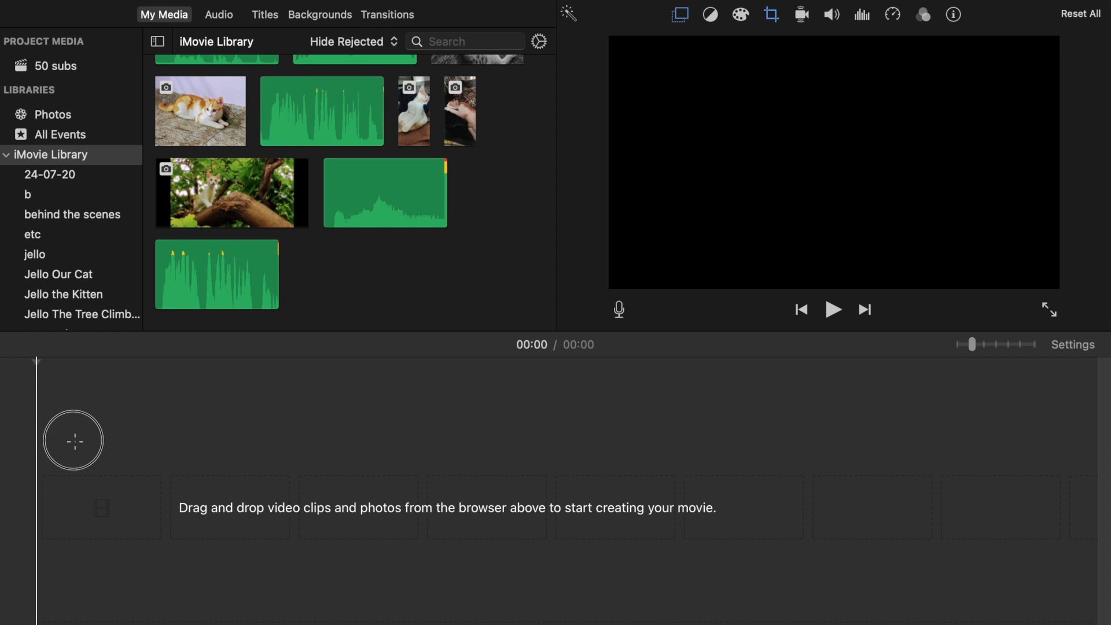
drag(262, 442, 262, 442)
drag(88, 370, 1107, 616)
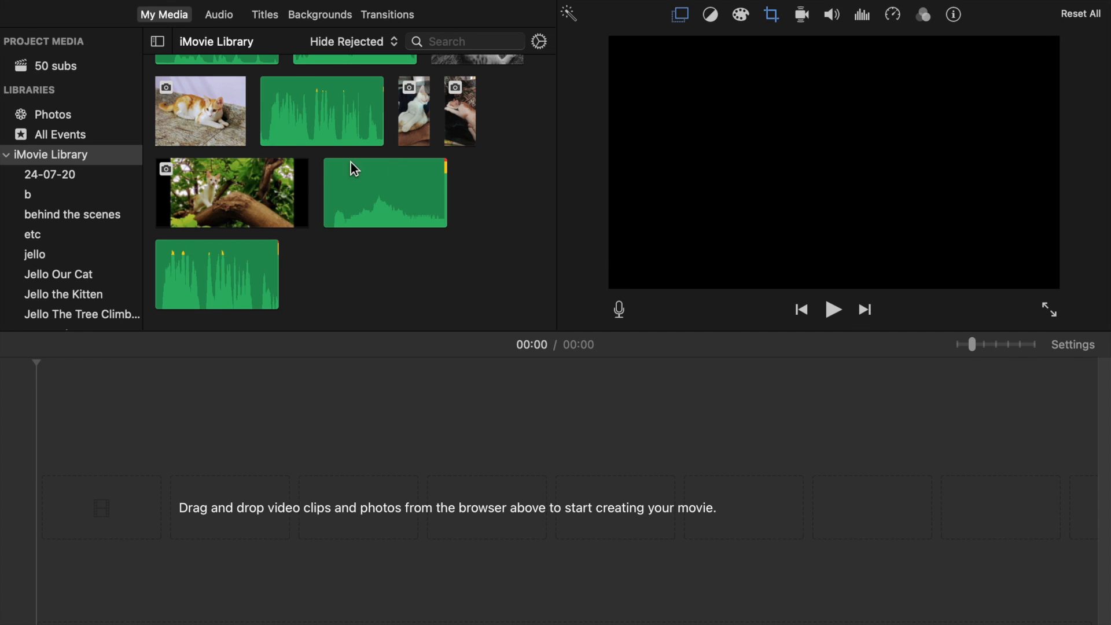
Step: Add the kitten-on-a-branch photo and the orange-and-white cat photo to the timeline in that order and play them
drag(232, 182, 152, 519)
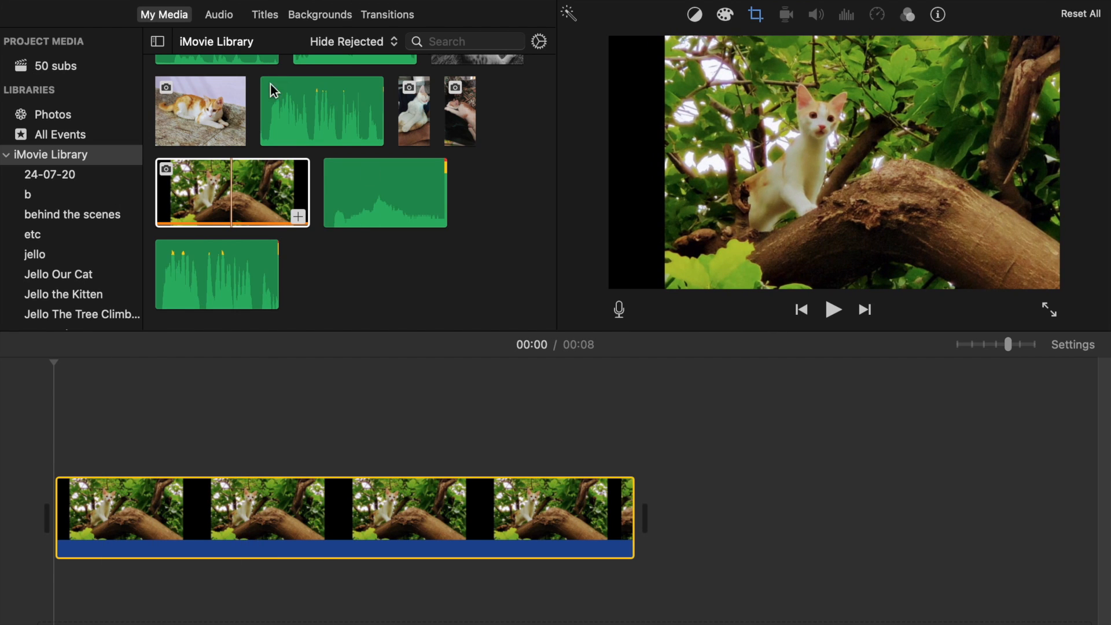
drag(191, 97, 734, 536)
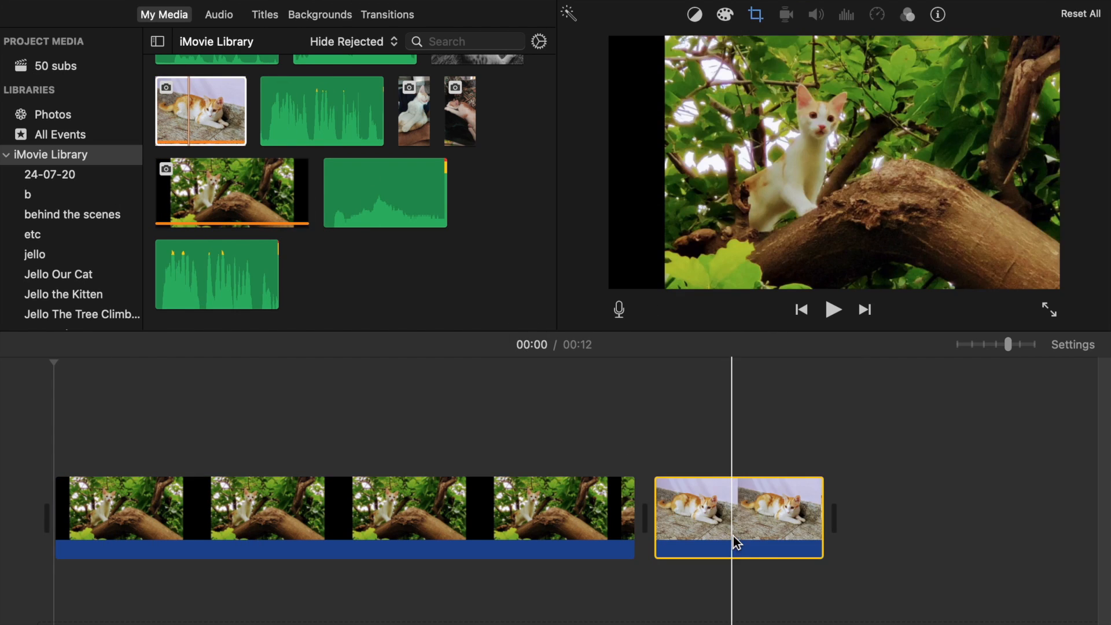
key(space)
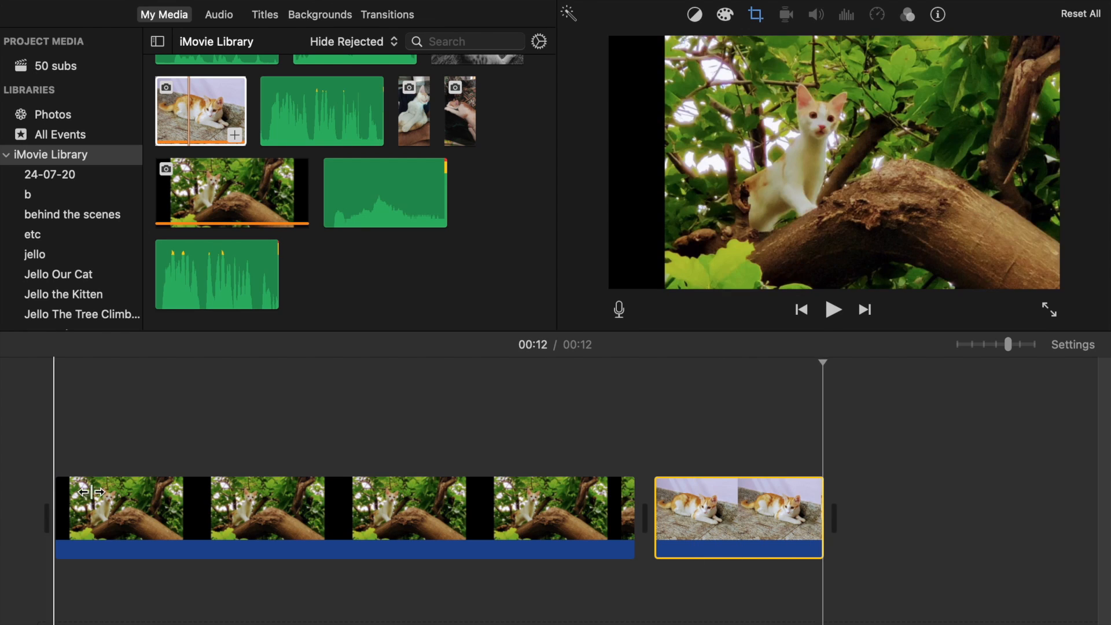
Step: Set the branch kitten photo's Ken Burns start frame around the whole picture and its end frame slightly inside it, trimming the black borders
click(292, 494)
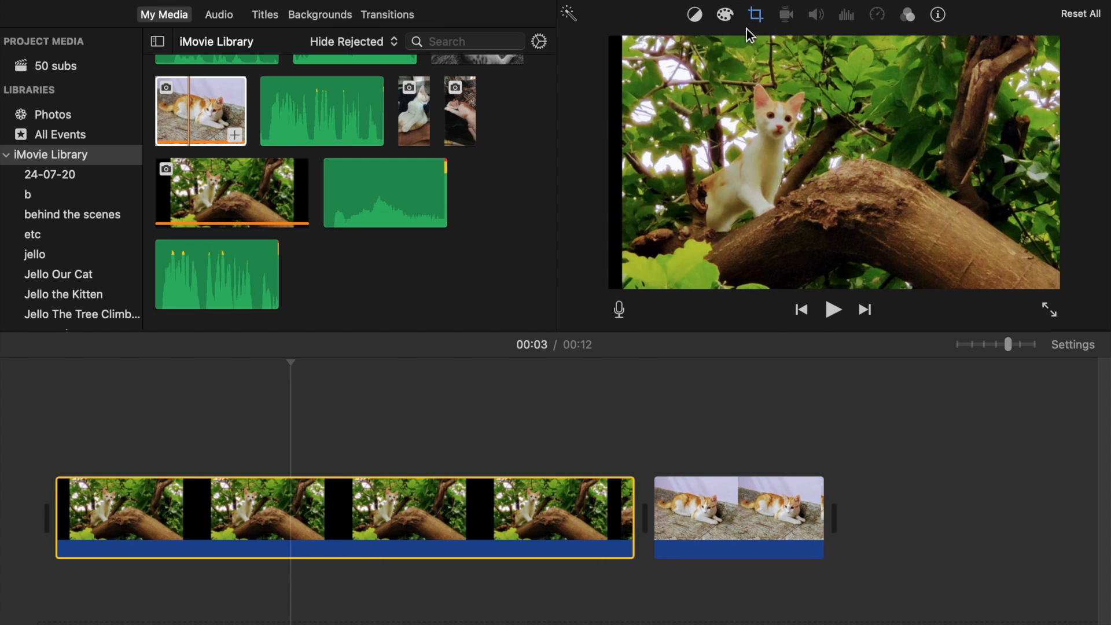
click(756, 15)
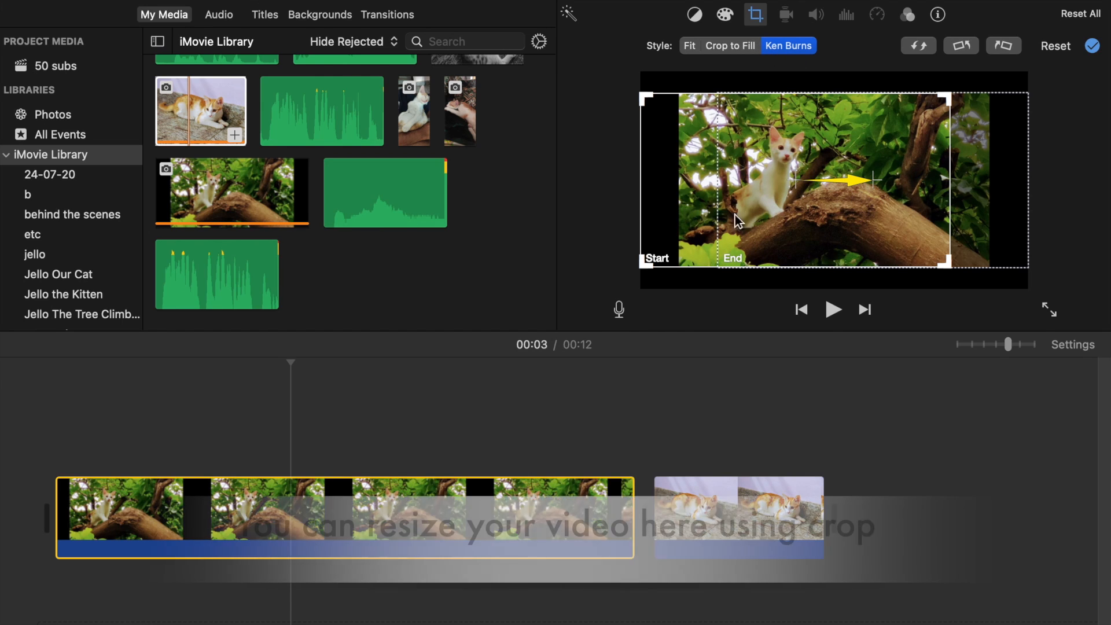
drag(700, 211, 756, 213)
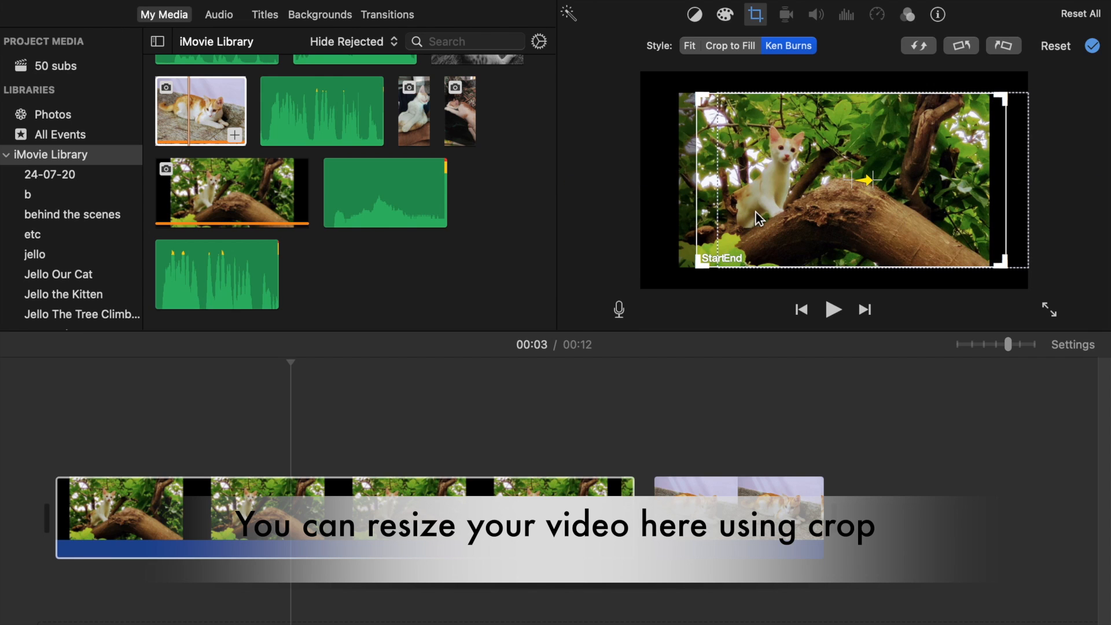
drag(696, 94, 666, 76)
drag(821, 160, 689, 153)
click(718, 158)
drag(689, 89, 717, 104)
mouse_move(851, 192)
mouse_down()
mouse_move(822, 185)
mouse_move(831, 185)
mouse_up()
click(677, 77)
drag(678, 78, 703, 92)
drag(716, 218, 705, 220)
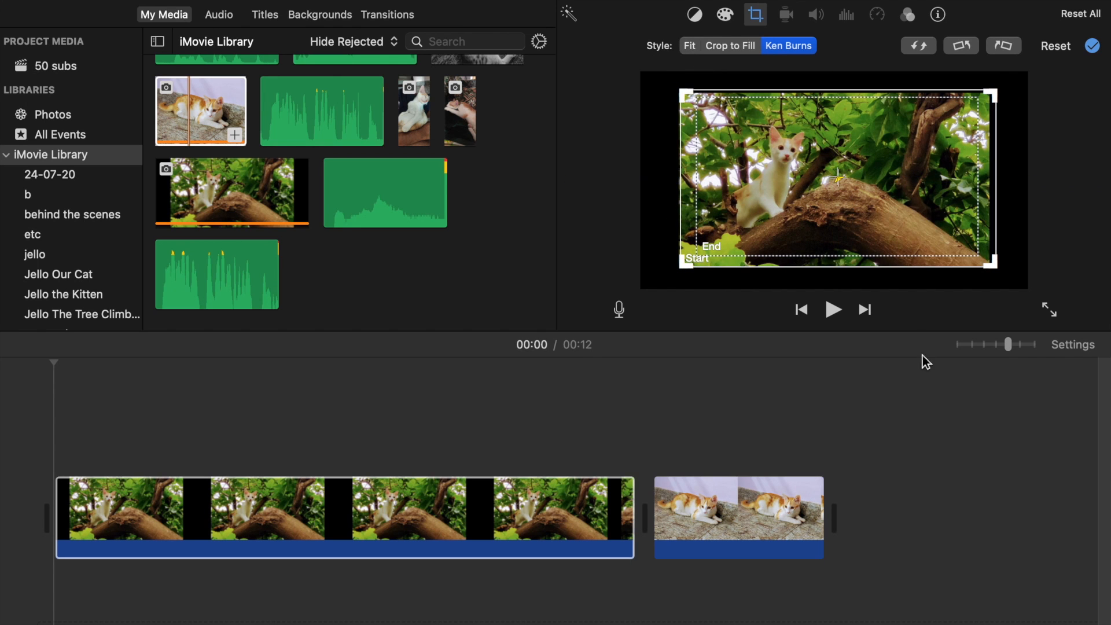
click(1092, 46)
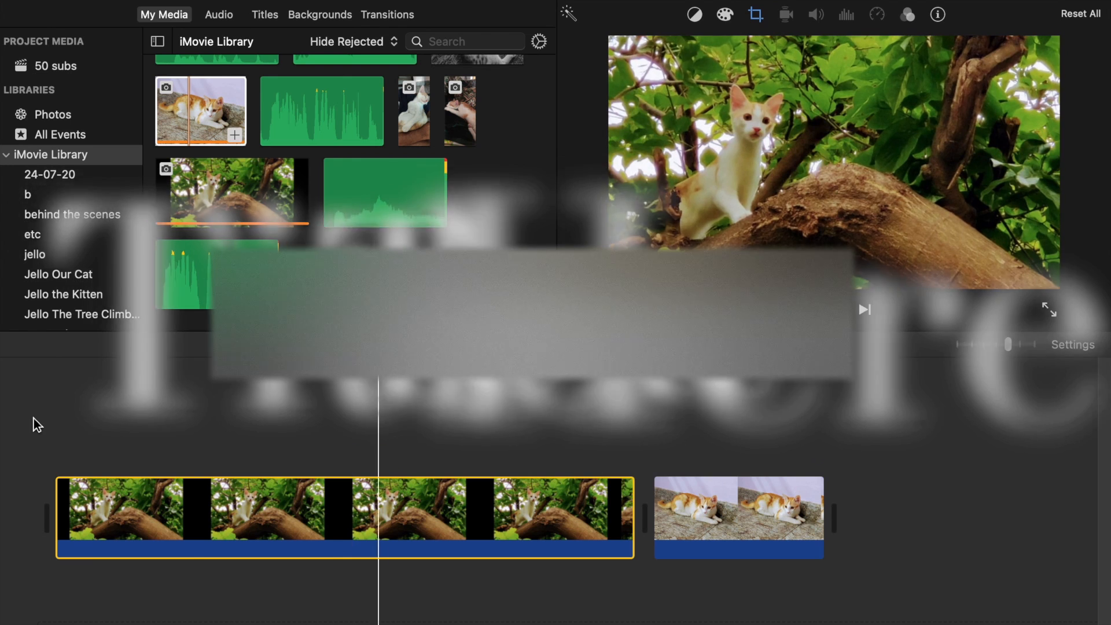
Step: Shrink the Ken Burns end frame of the branch photo tightly around the kitten, apply it and play the result
click(755, 15)
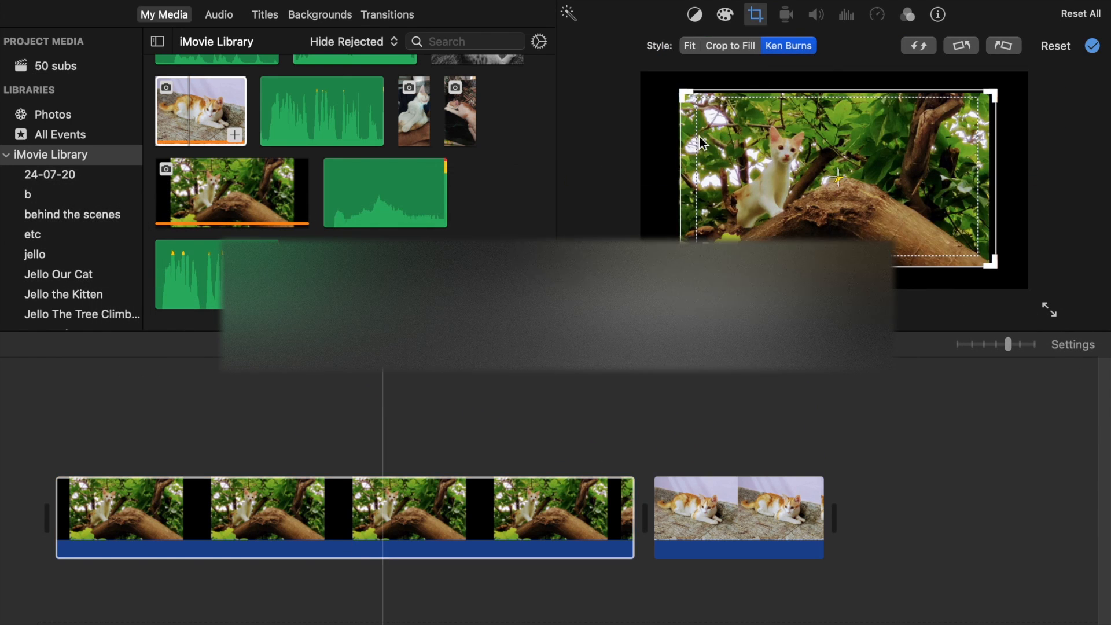
click(698, 137)
drag(697, 99, 774, 140)
drag(809, 200, 749, 176)
click(1092, 46)
key(space)
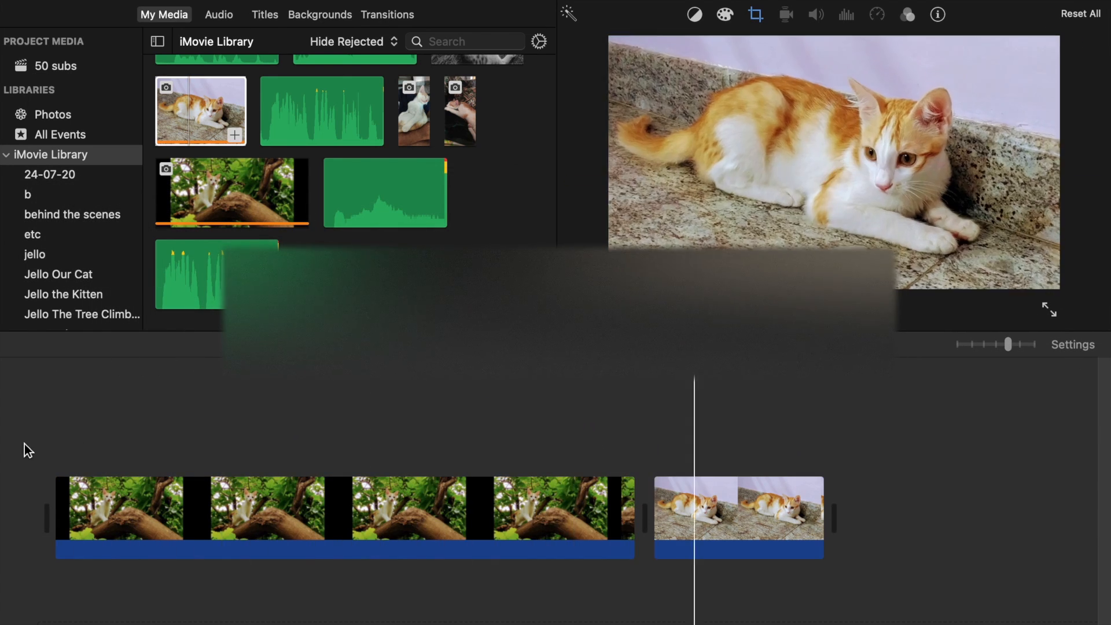
Step: Place a Cross Zoom transition between the two photo clips and play it back
click(371, 15)
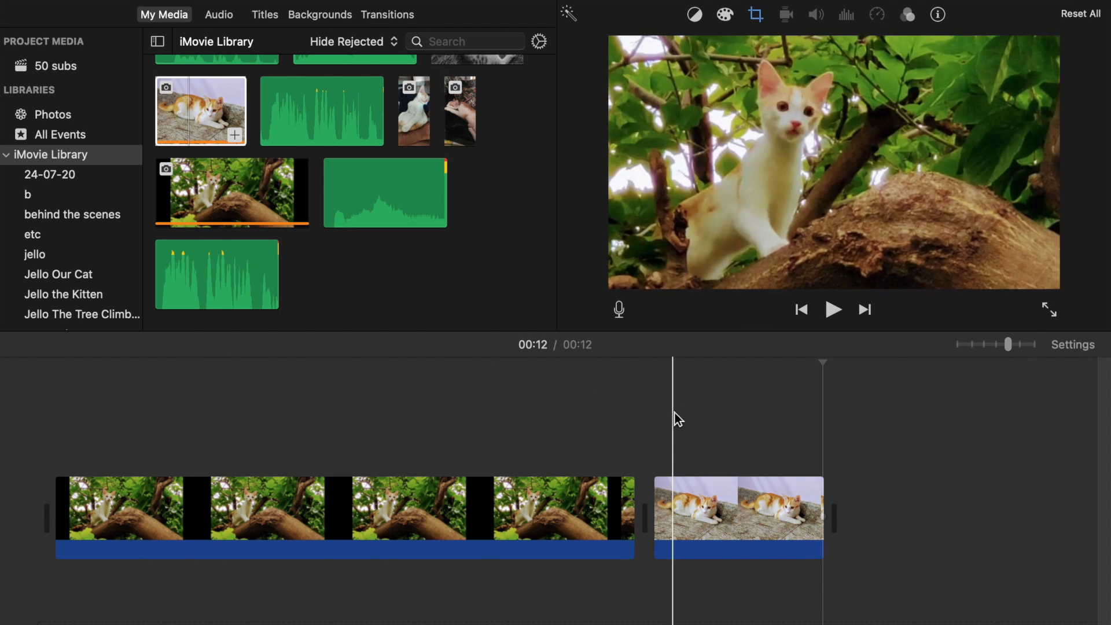
click(372, 14)
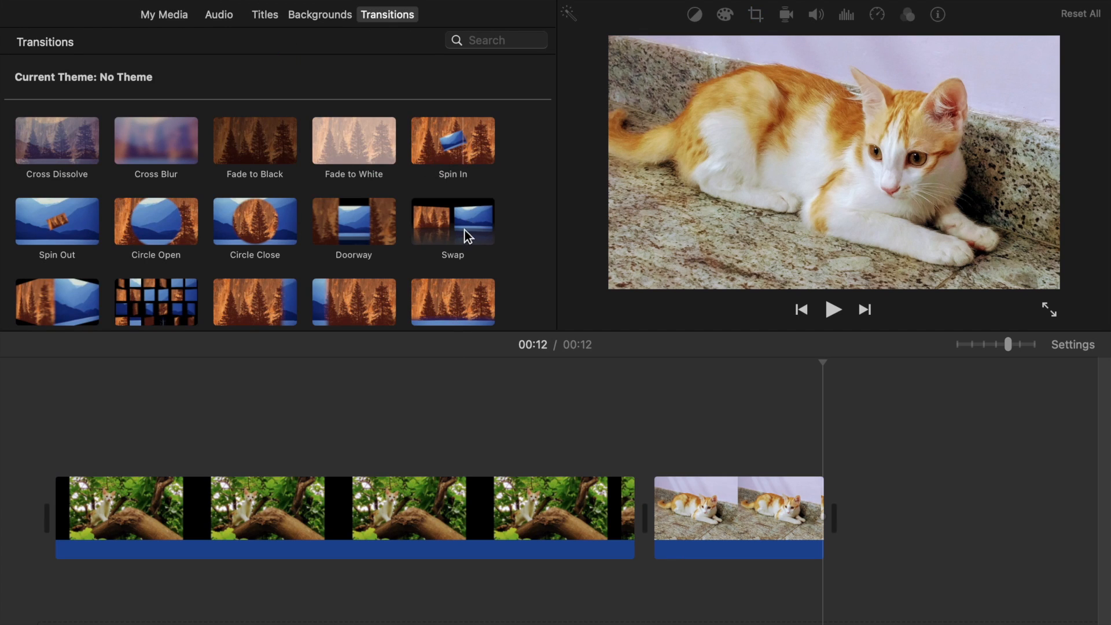
scroll(465, 230, down, 5)
scroll(465, 230, up, 4)
scroll(464, 230, down, 4)
click(297, 293)
drag(297, 293, 611, 513)
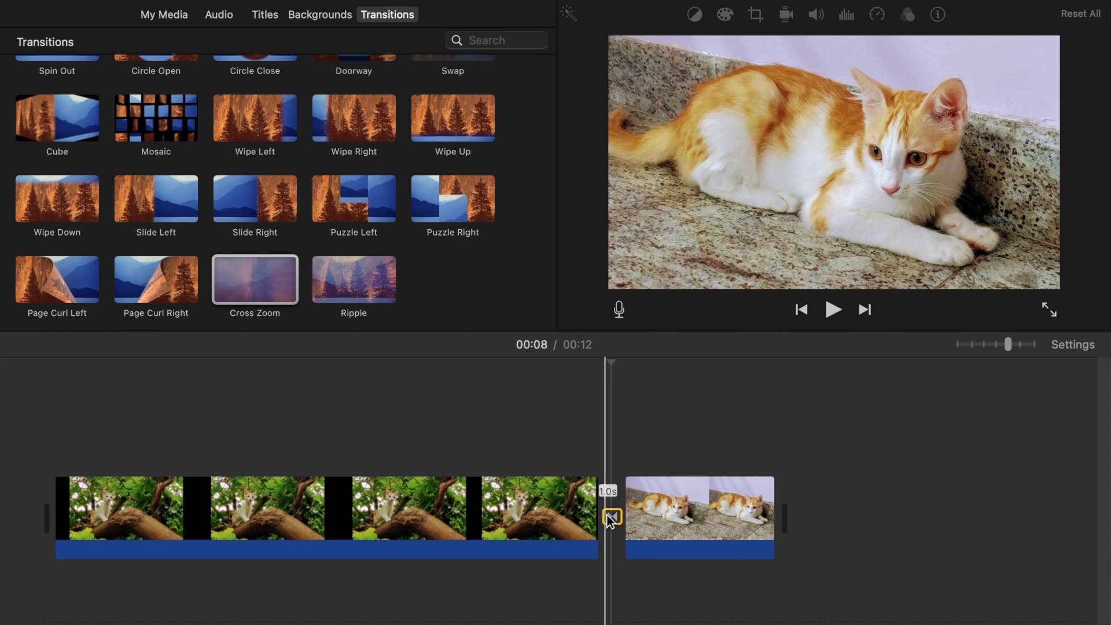
key(space)
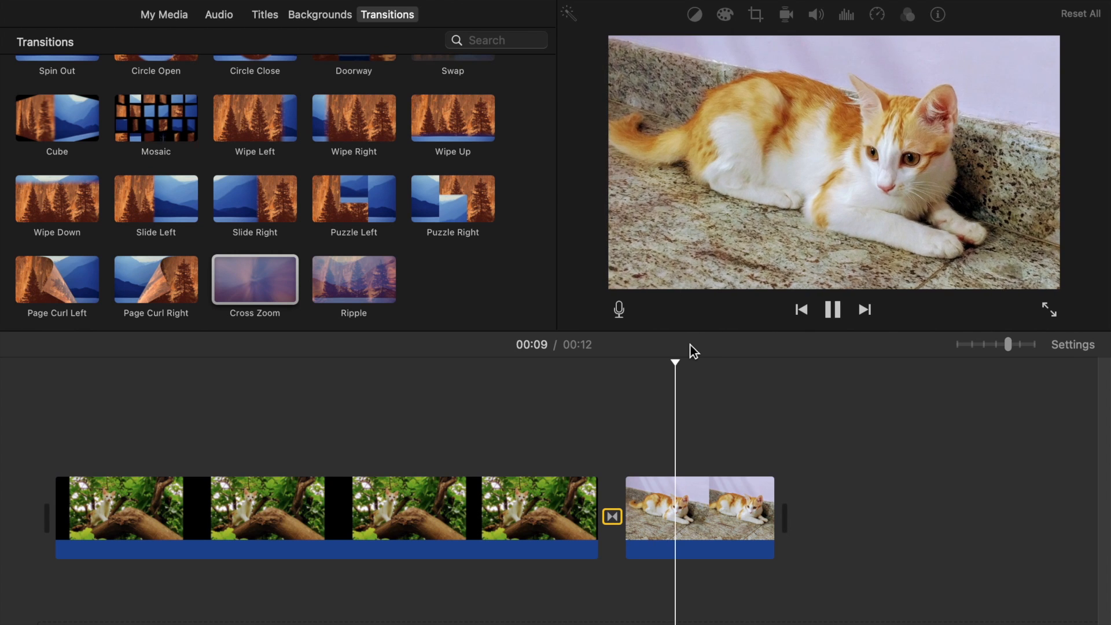
key(space)
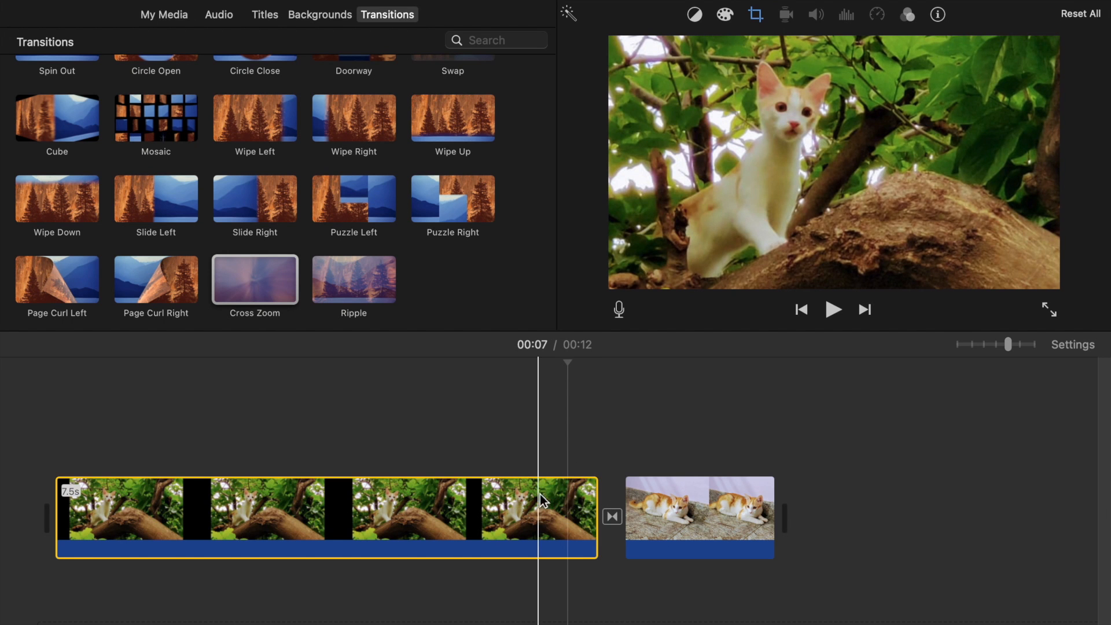
Step: Shorten the branch kitten clip to about 4.0 s, lengthen the orange-and-white cat clip to about 8.1 s, and preview
drag(596, 504, 343, 509)
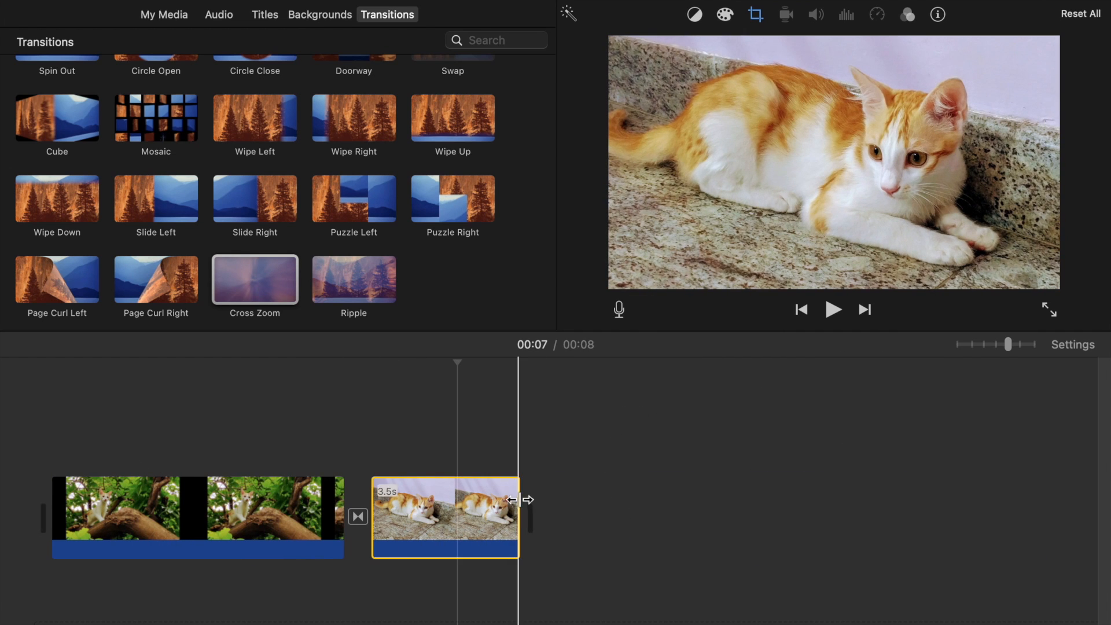
click(613, 498)
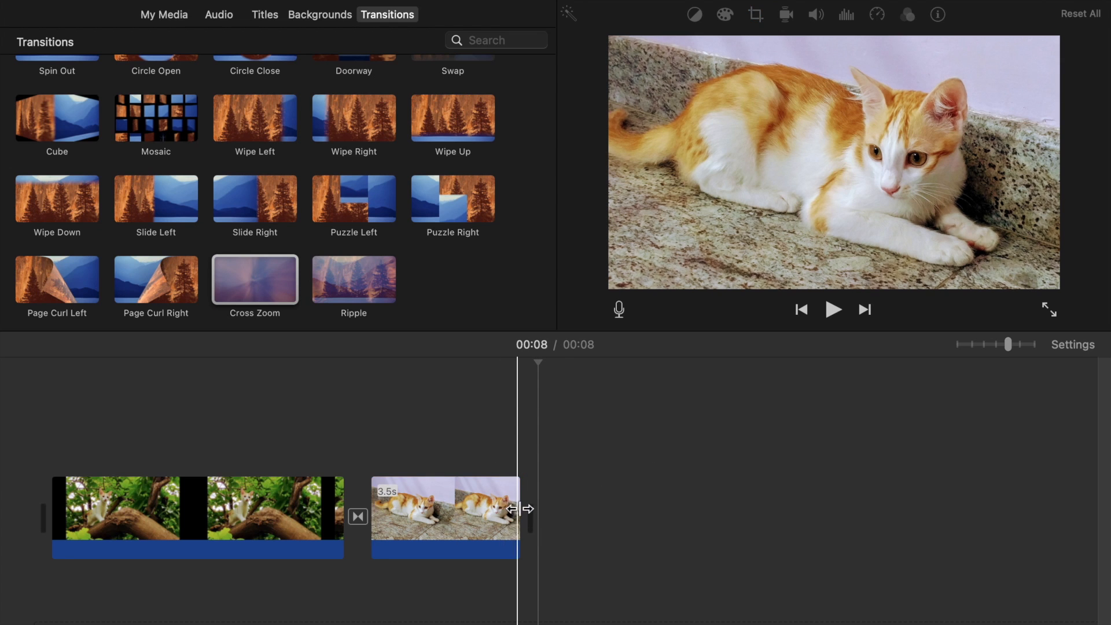
drag(519, 504, 724, 505)
key(space)
key(space)
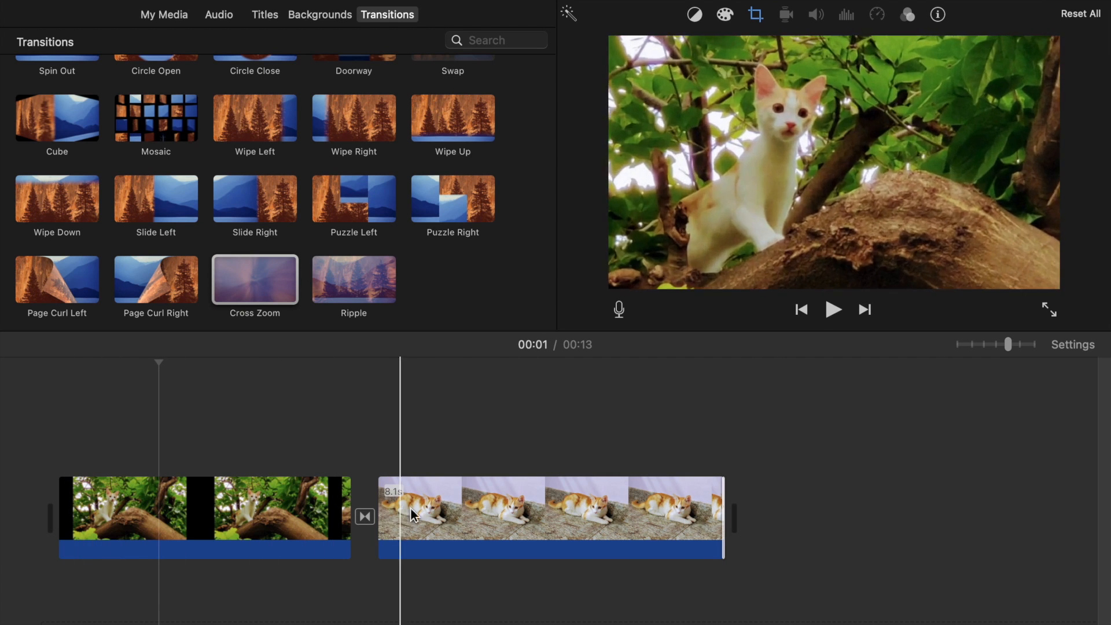
Step: Add the song Electro Fight - Kwon beneath the clips, aligned with the start of the movie, and play it
click(224, 16)
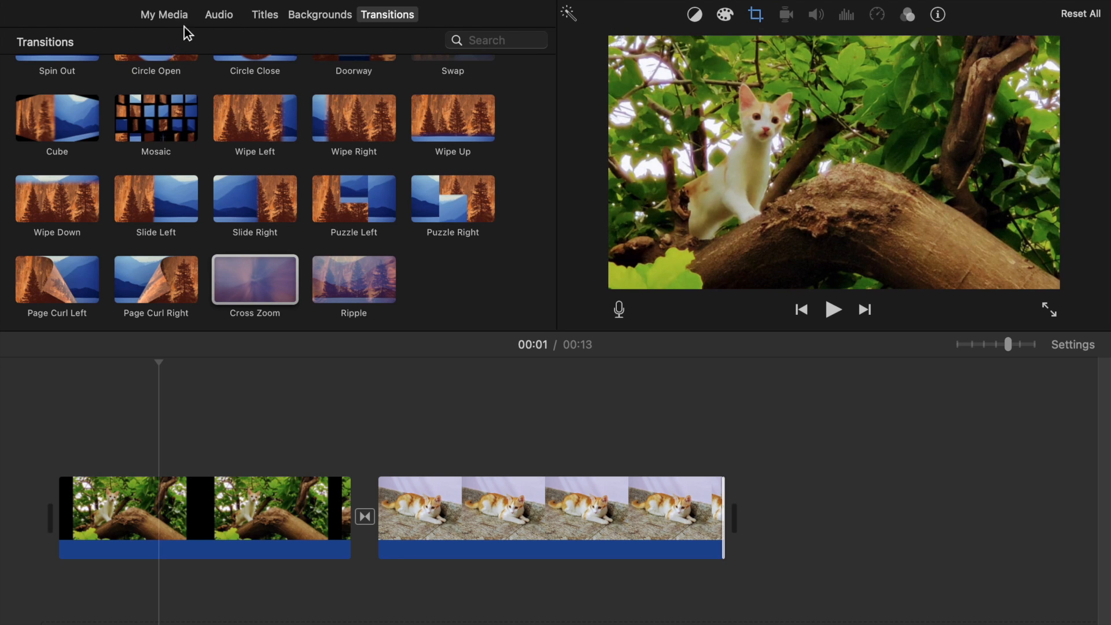
click(225, 16)
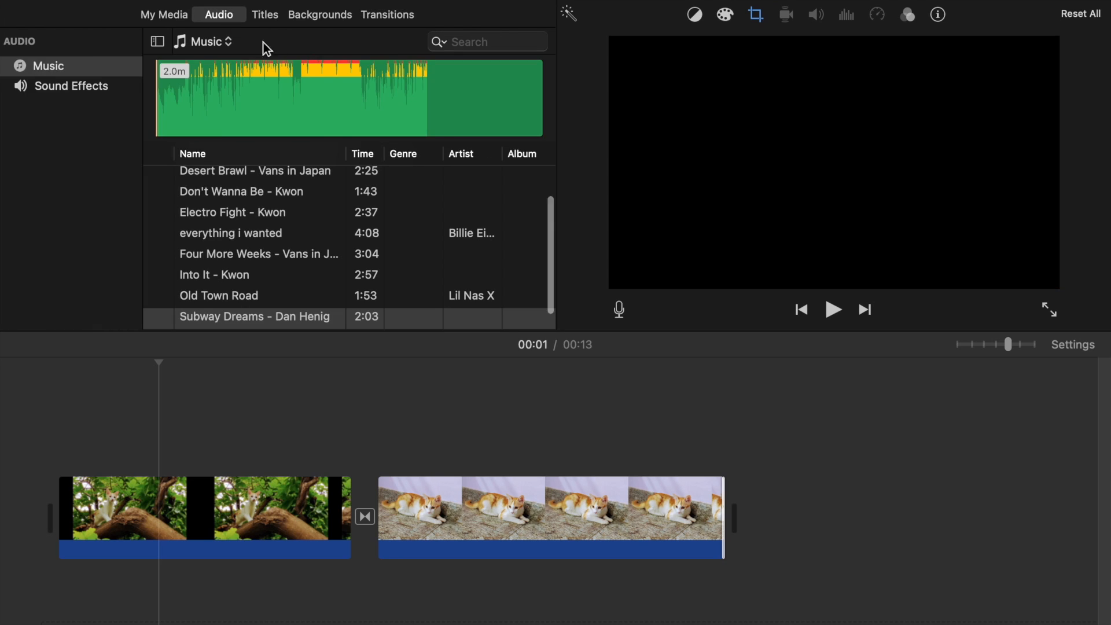
scroll(291, 234, up, 2)
scroll(291, 233, down, 5)
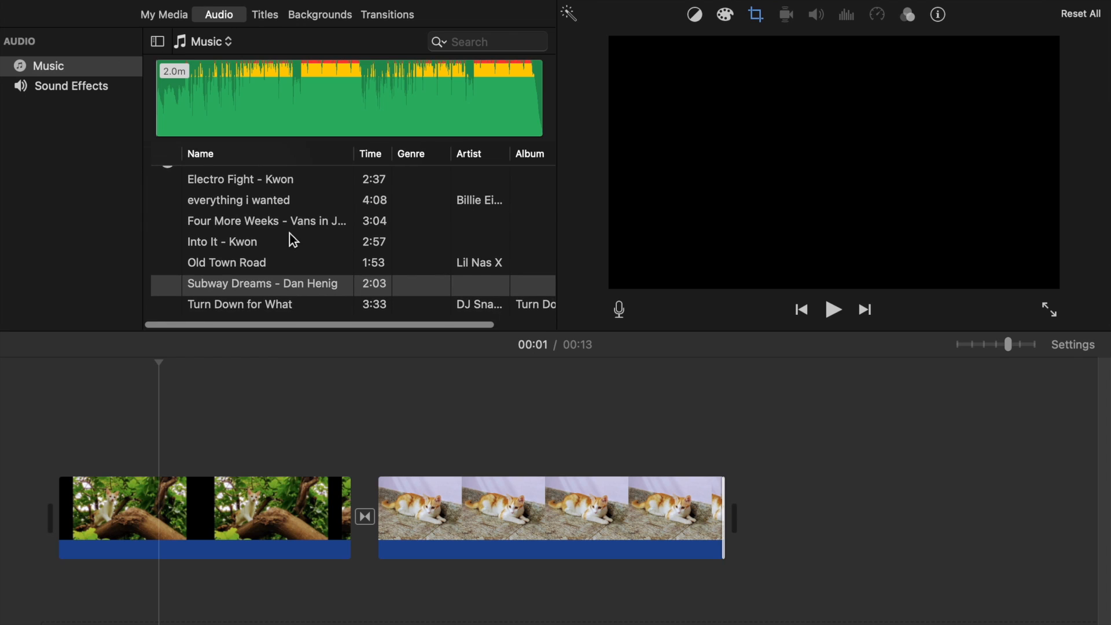
scroll(285, 297, up, 3)
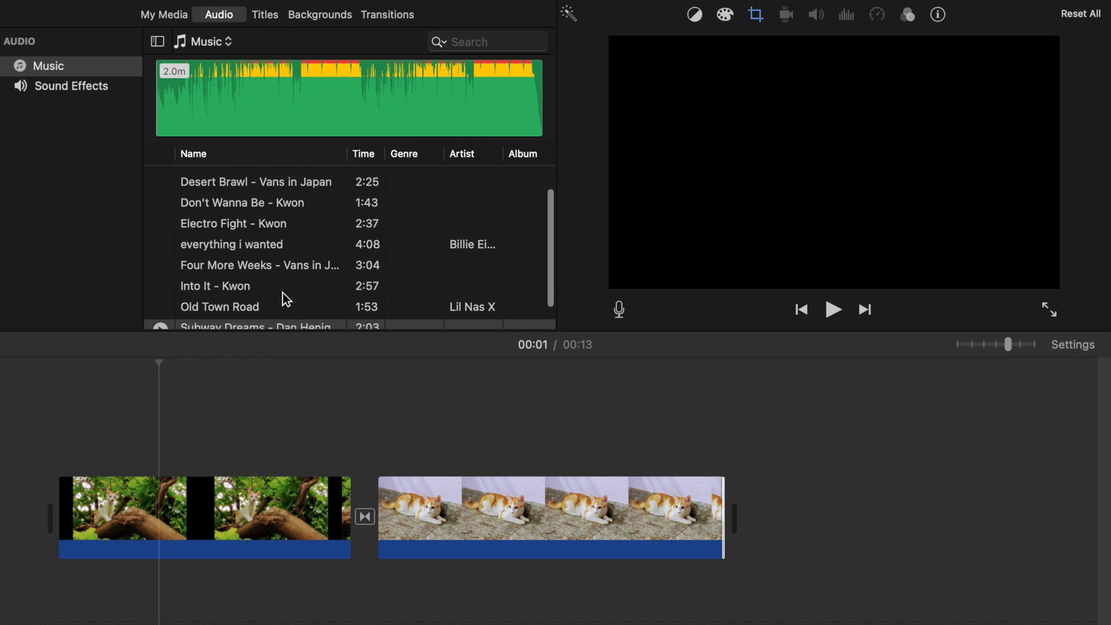
drag(283, 262, 685, 618)
scroll(288, 230, up, 3)
click(288, 231)
click(295, 261)
drag(637, 584, 62, 578)
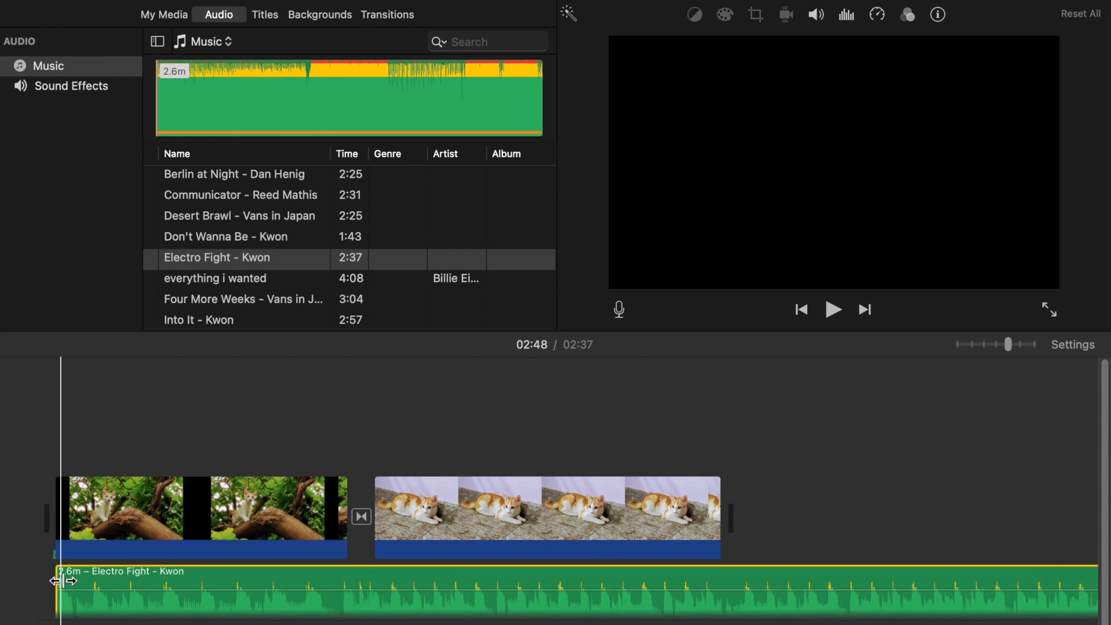
key(space)
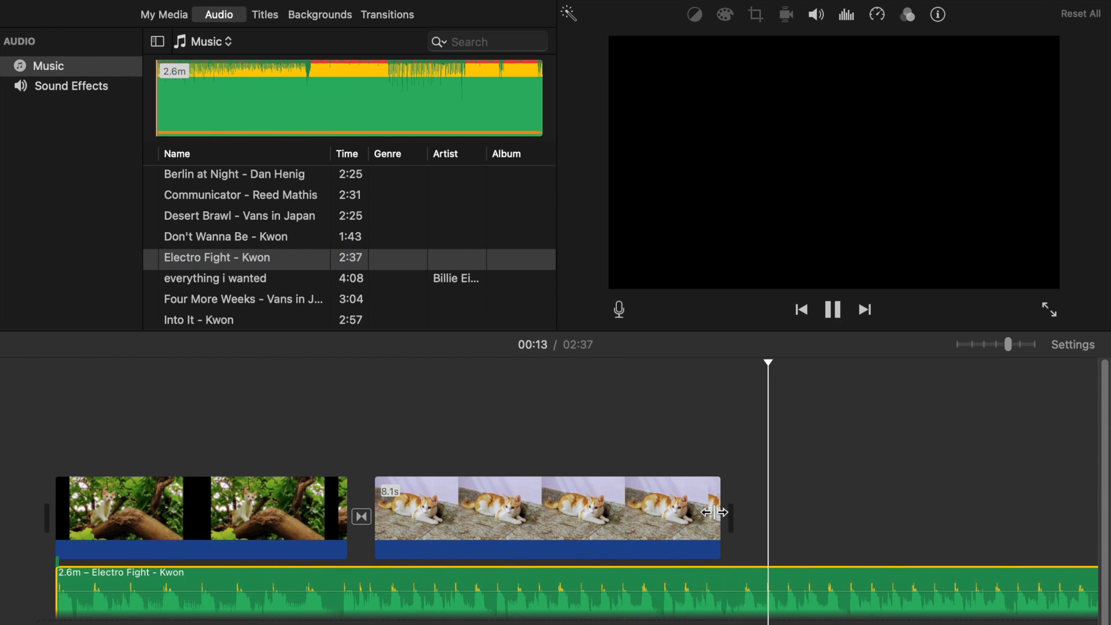
Step: Give the Electro Fight - Kwon track a fade-in at its start and a long fade-out toward its end
scroll(474, 466, right, 15)
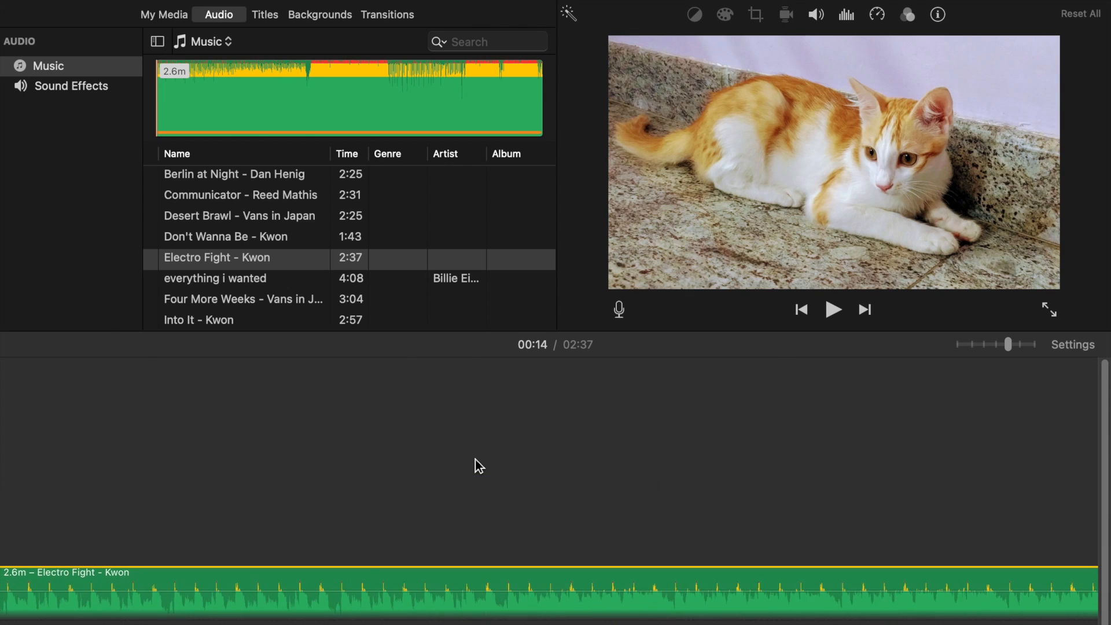
scroll(474, 466, left, 15)
scroll(558, 477, right, 15)
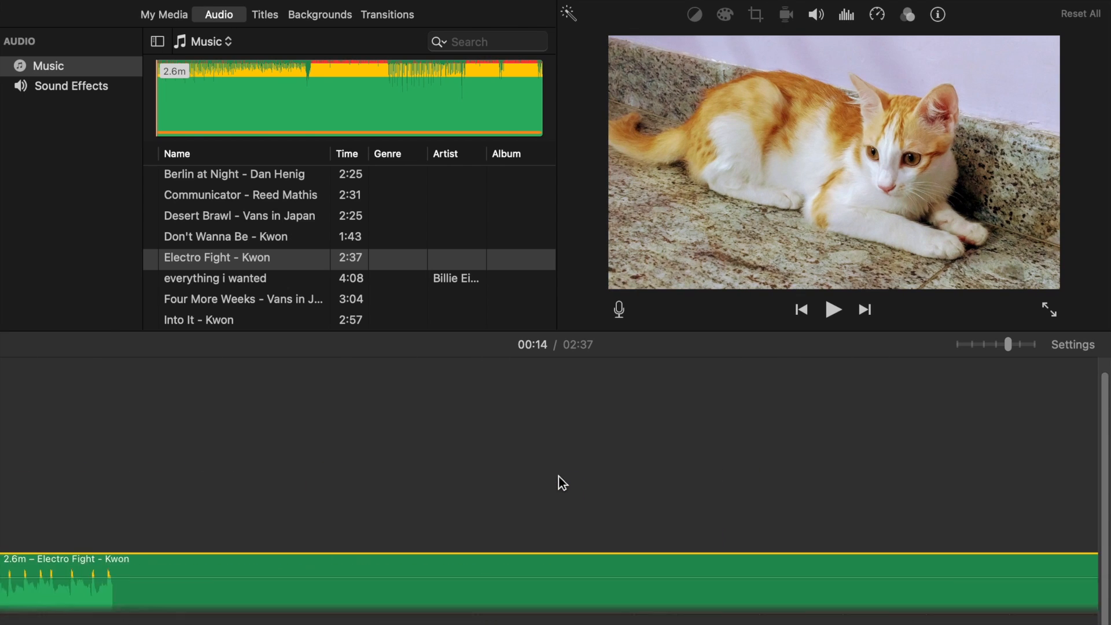
scroll(558, 477, left, 15)
scroll(558, 476, right, 2)
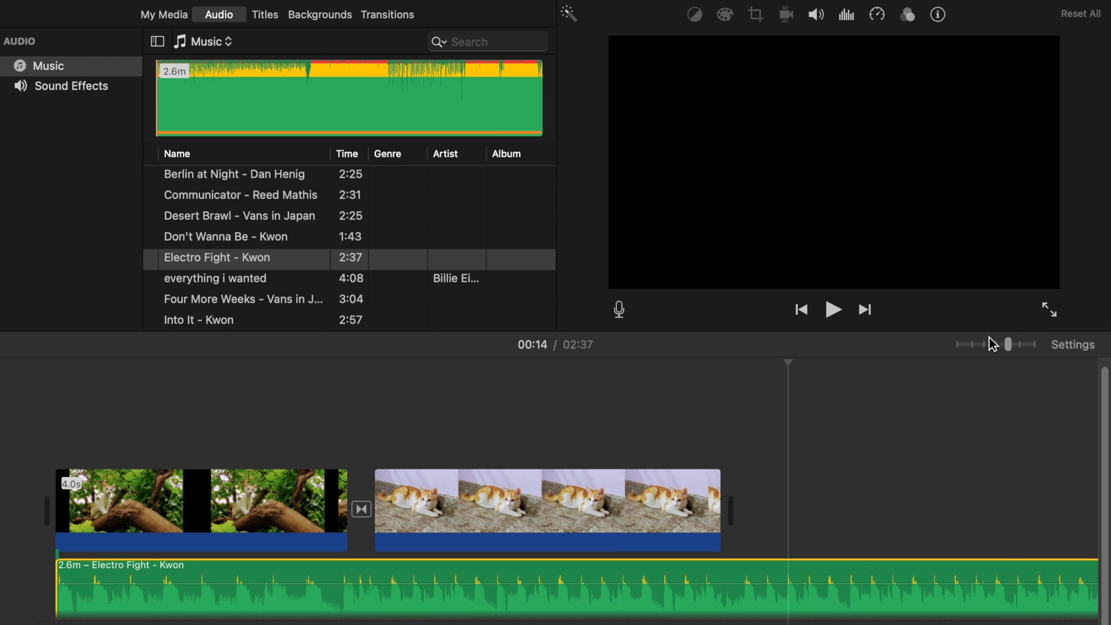
drag(1009, 351, 978, 355)
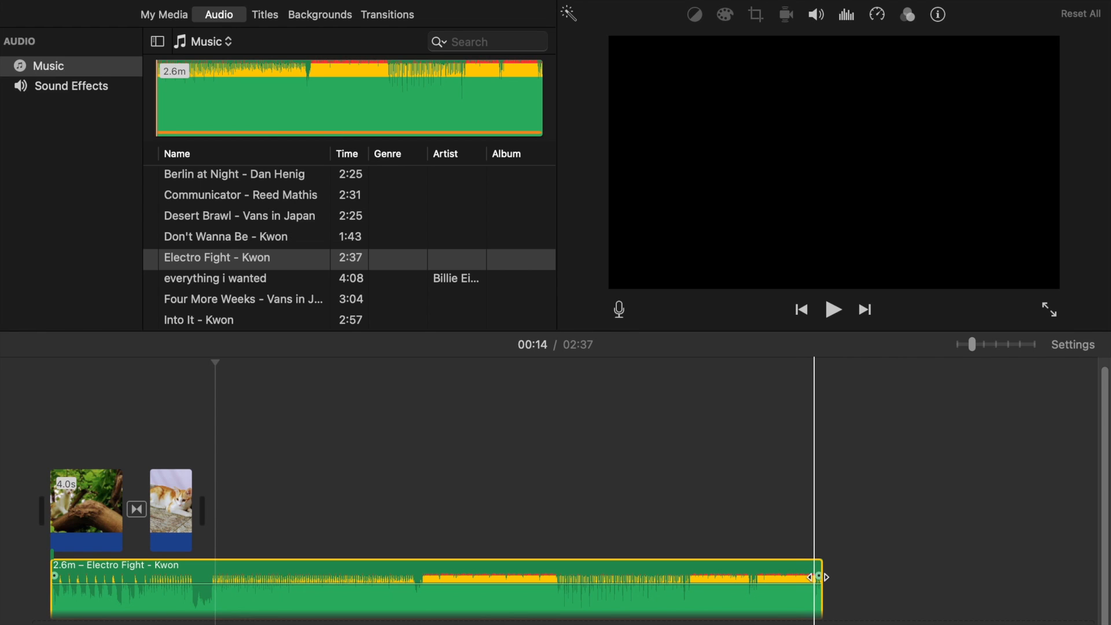
drag(814, 574, 849, 579)
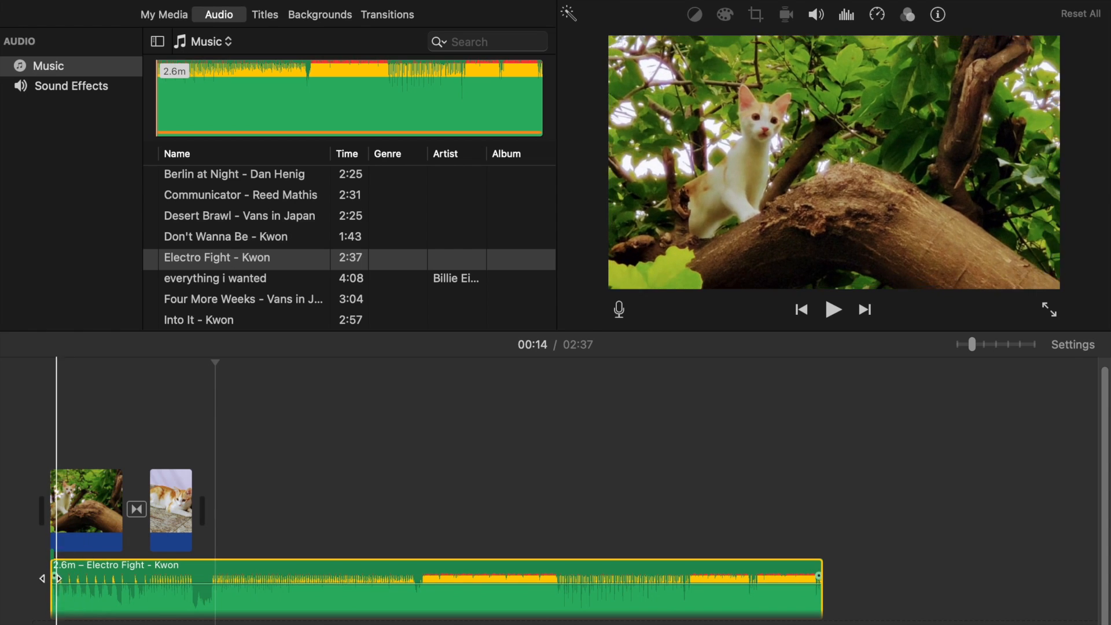
mouse_move(94, 577)
mouse_down()
mouse_move(179, 578)
mouse_move(76, 578)
mouse_up()
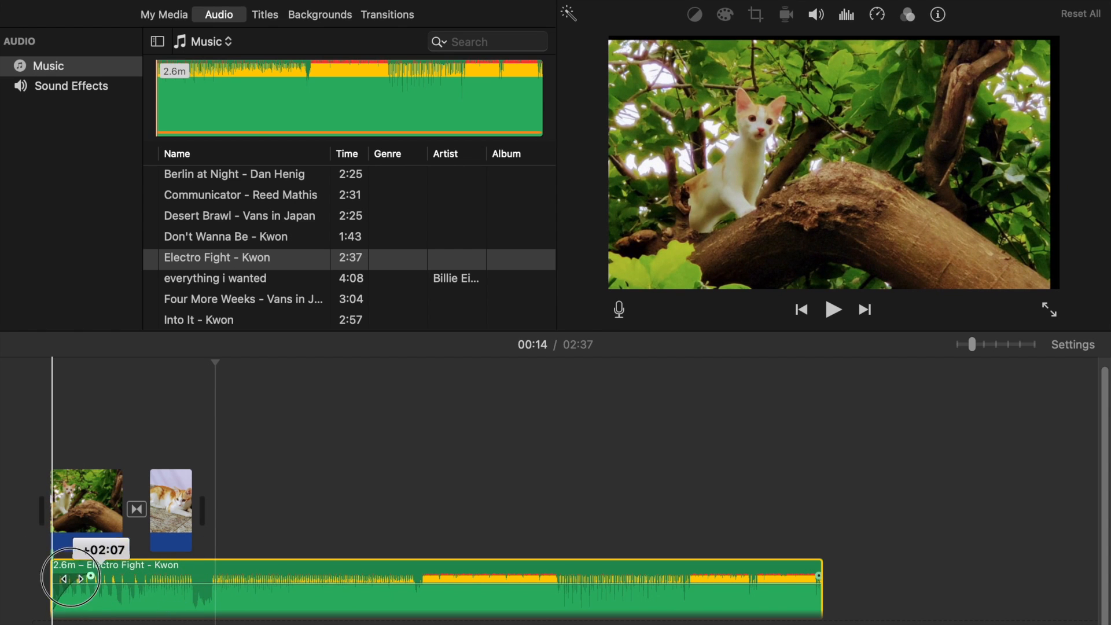
drag(820, 579, 242, 565)
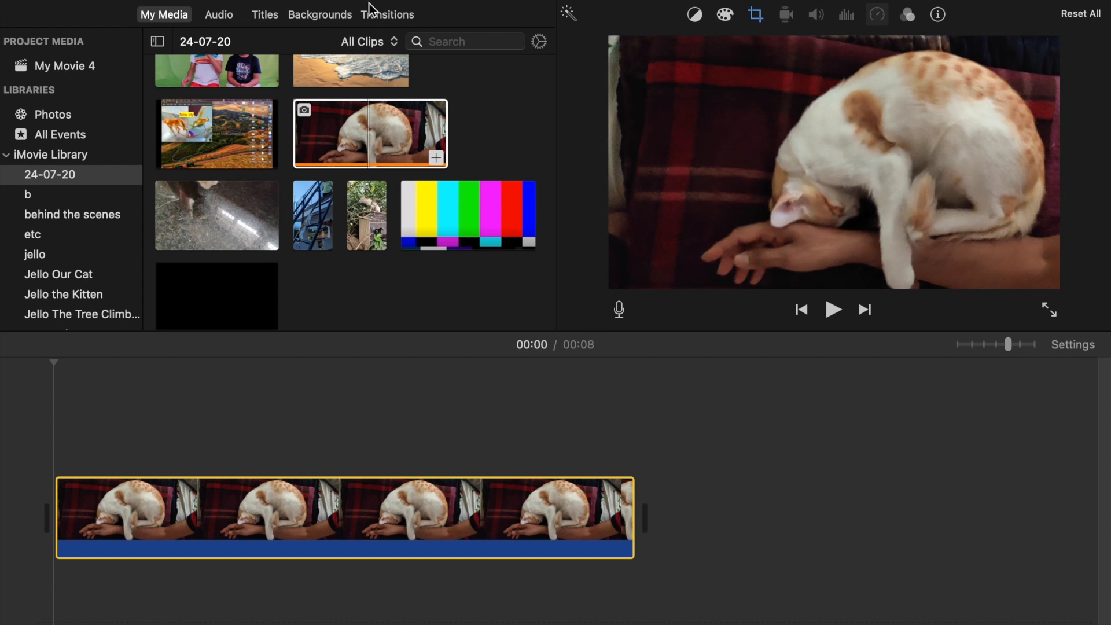
Step: Browse the full range of available title styles, including the lower-third, credits and themed designs
click(266, 16)
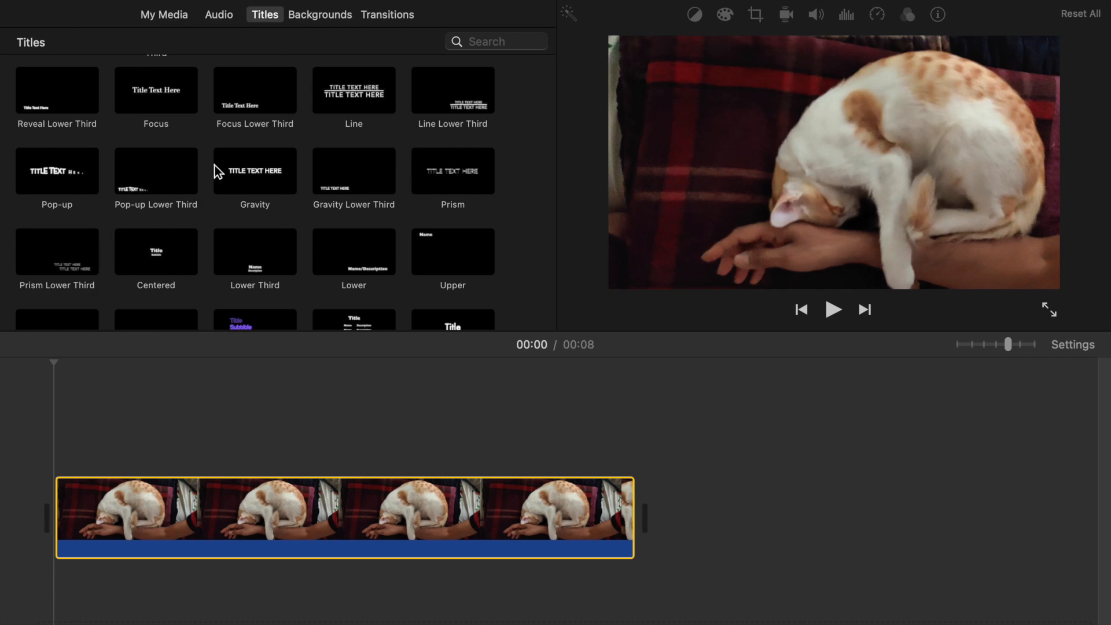
scroll(148, 113, up, 3)
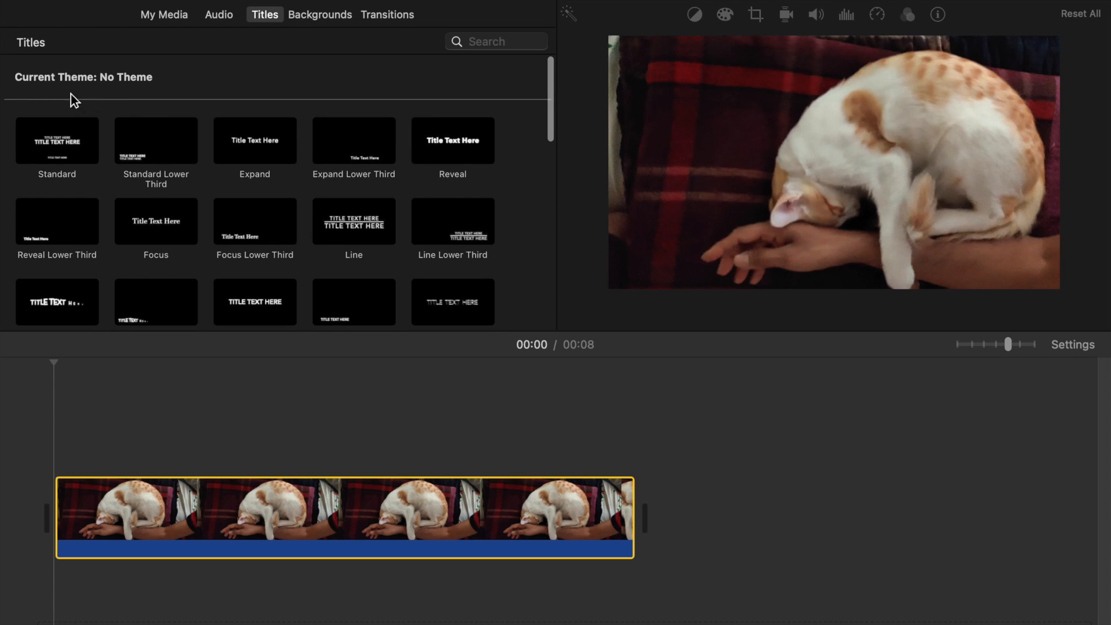
scroll(184, 154, down, 8)
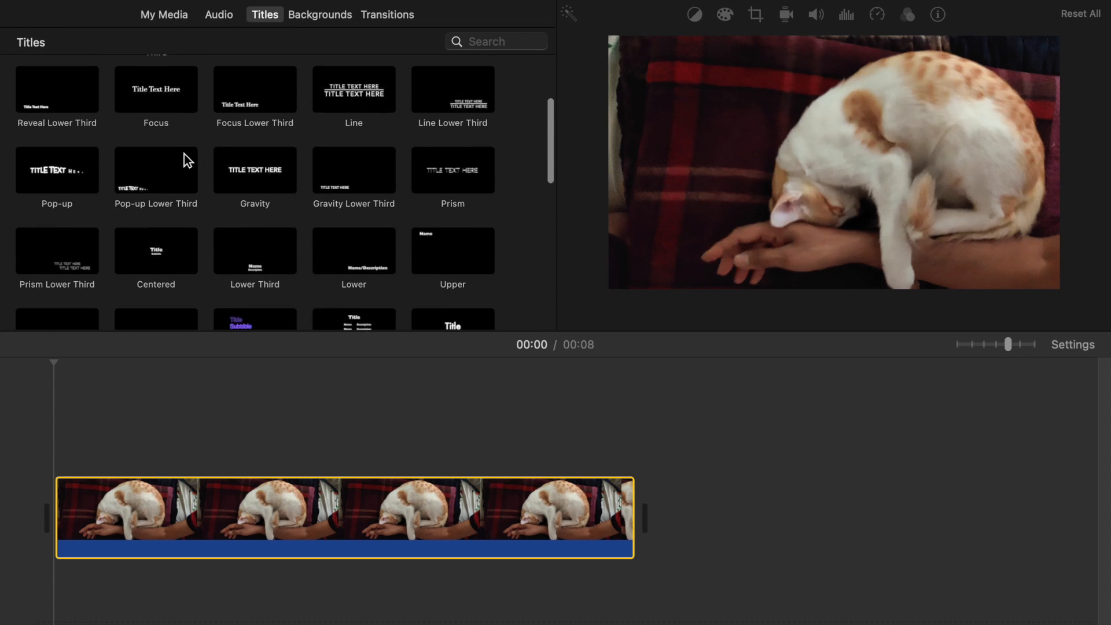
scroll(185, 154, down, 8)
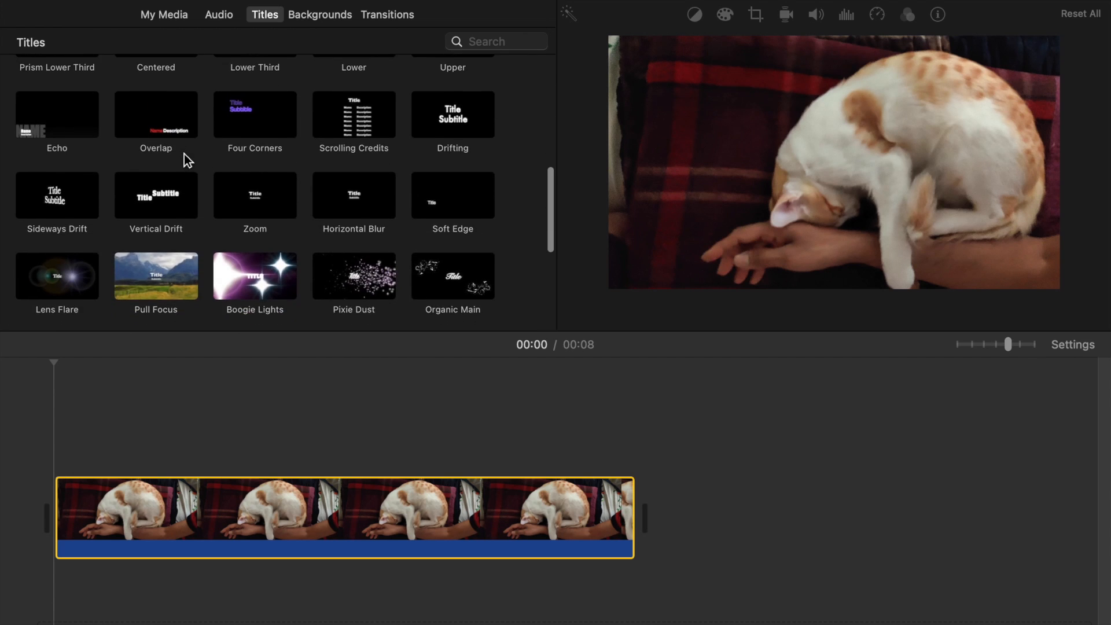
scroll(184, 154, down, 1)
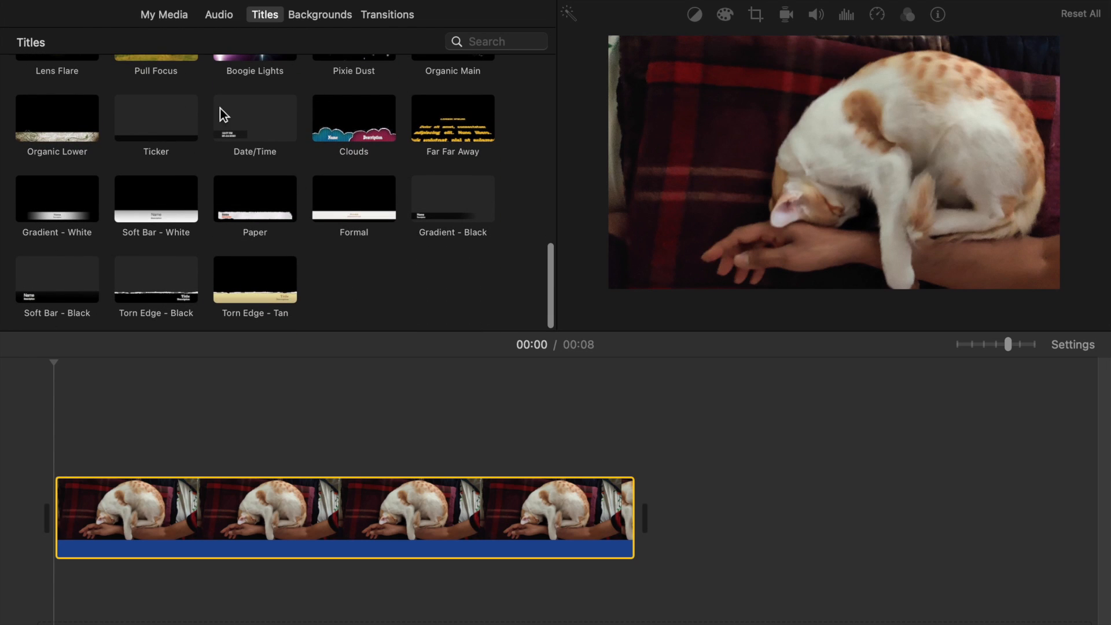
scroll(110, 148, up, 10)
scroll(110, 148, down, 5)
scroll(110, 148, up, 5)
scroll(110, 148, down, 2)
scroll(109, 141, up, 5)
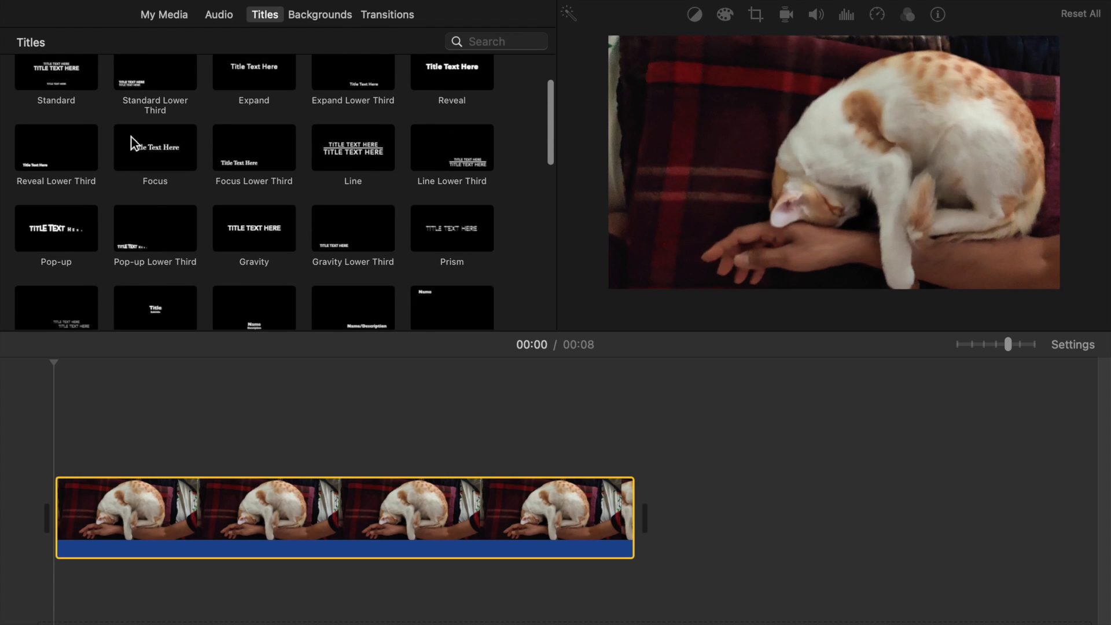
Step: Add the Focus title above the sleeping cat clip, aligned with the start of the movie
click(151, 146)
drag(153, 150, 40, 476)
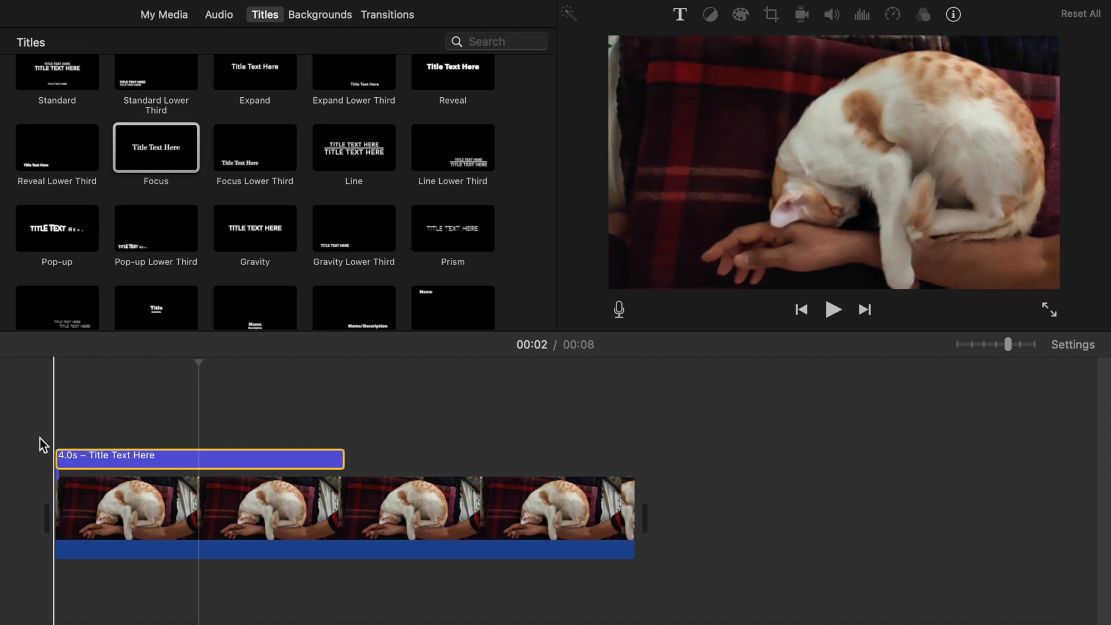
click(95, 442)
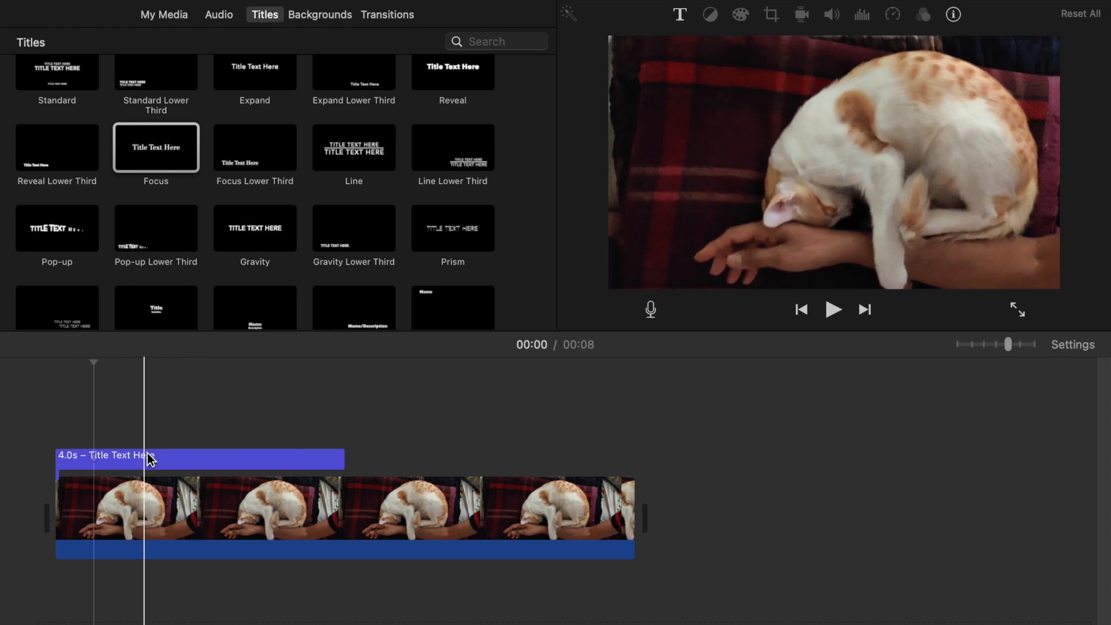
Step: Change the text of the title over the cat clip to "Jello" and play it back briefly
double_click(146, 456)
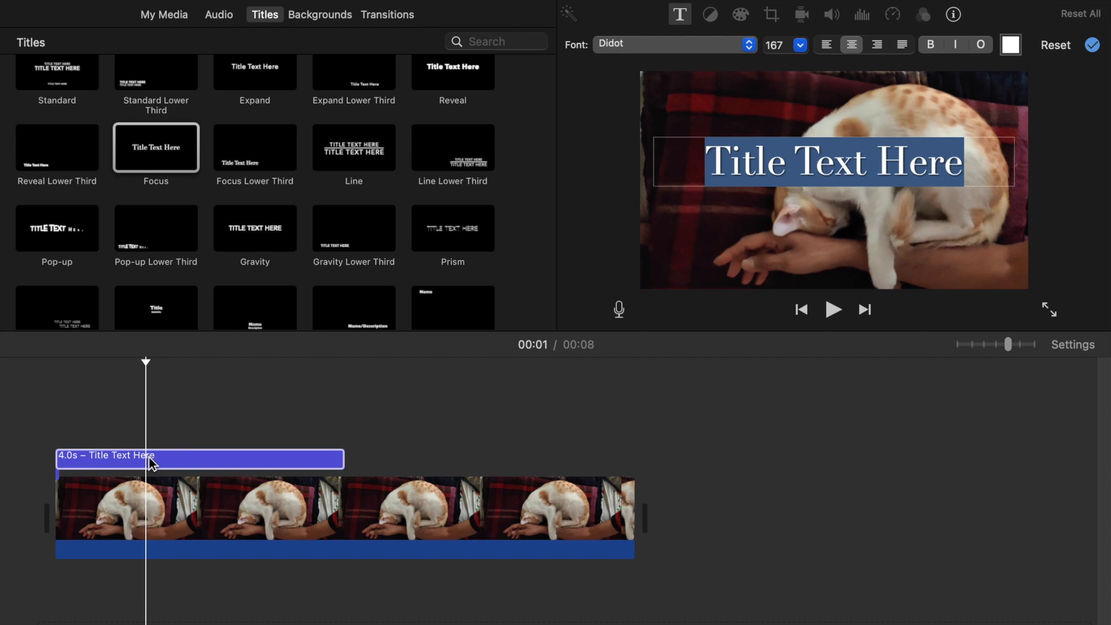
text(Jello)
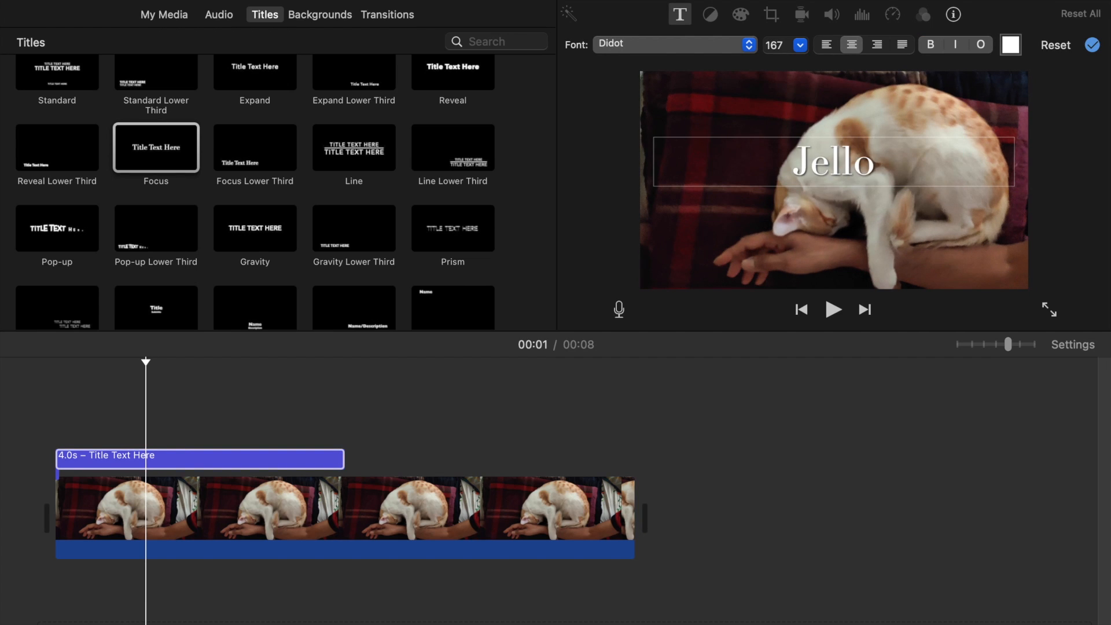
key(Return)
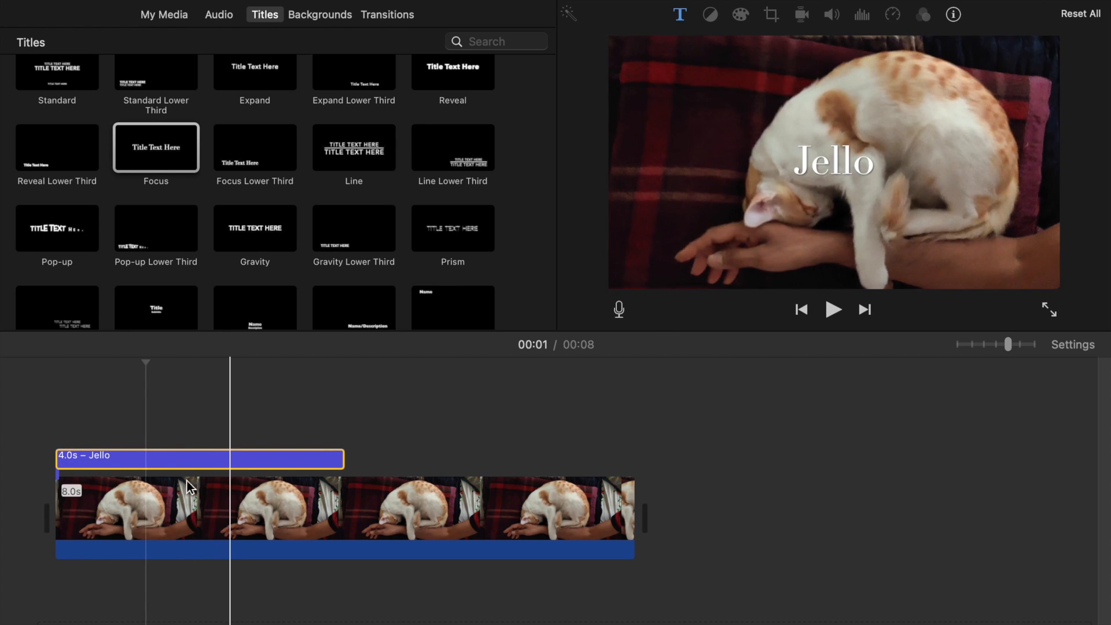
key(space)
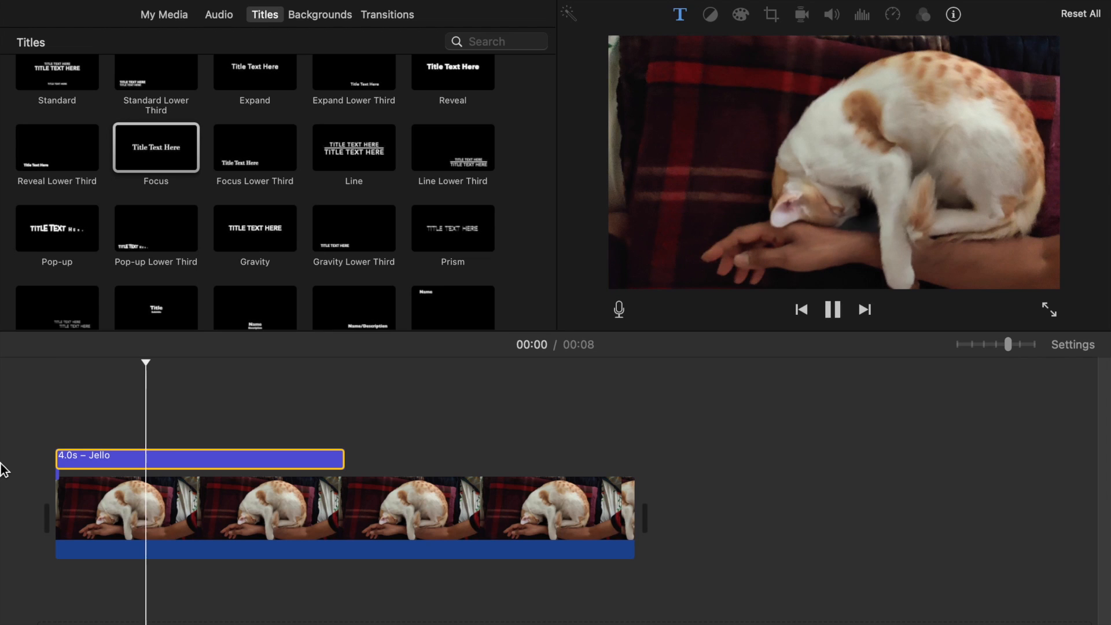
key(space)
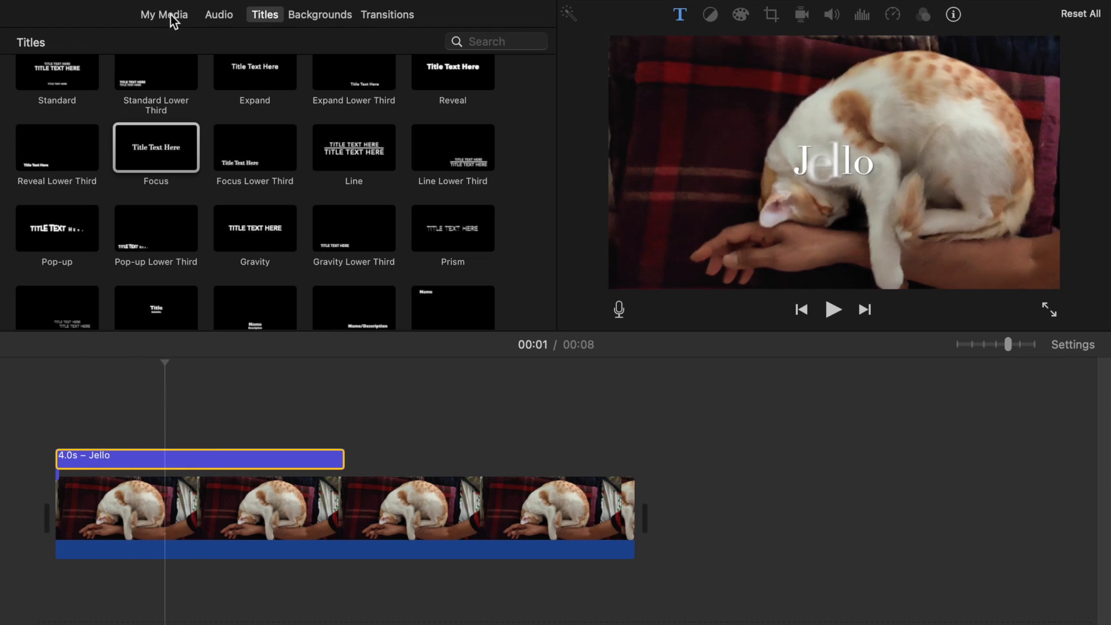
Step: Insert a second Focus title as a standalone clip before the cat photo and play the movie
drag(162, 151, 37, 509)
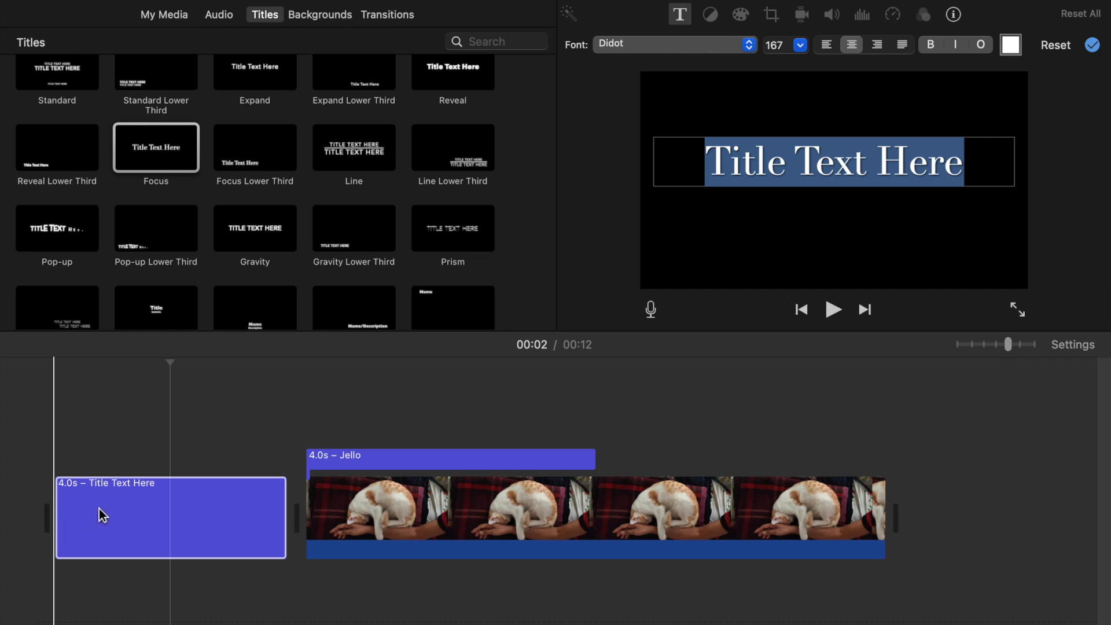
click(131, 508)
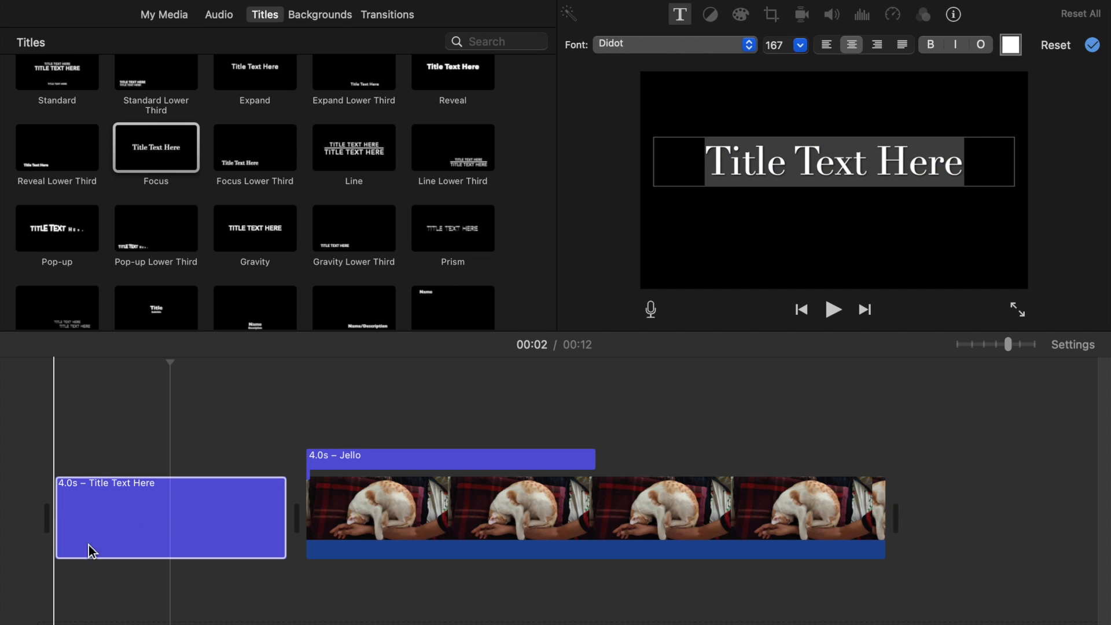
click(279, 499)
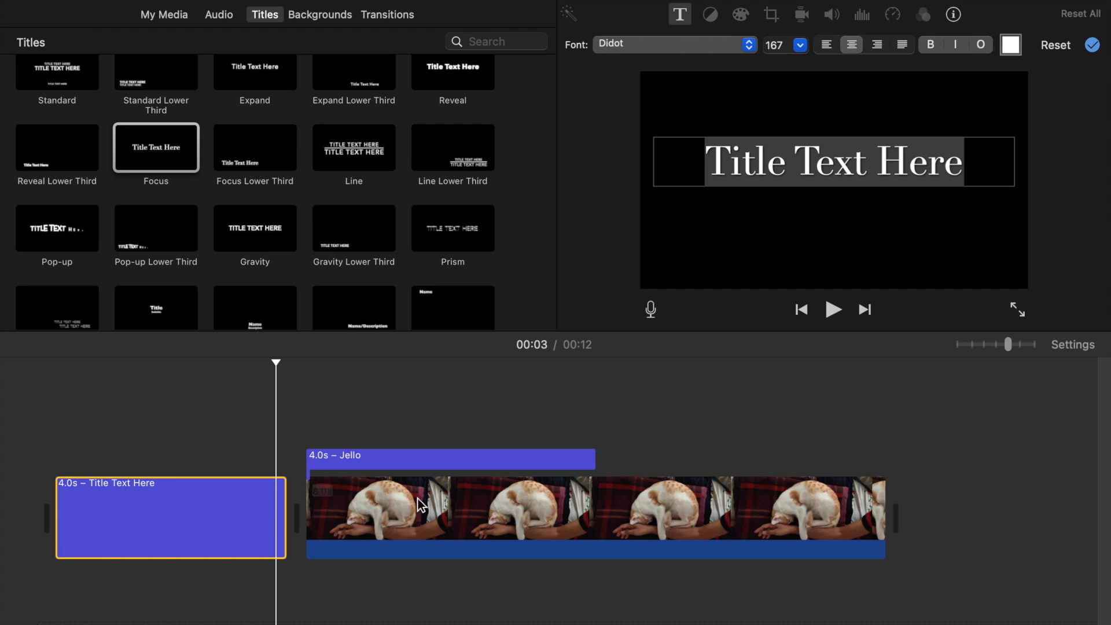
click(193, 426)
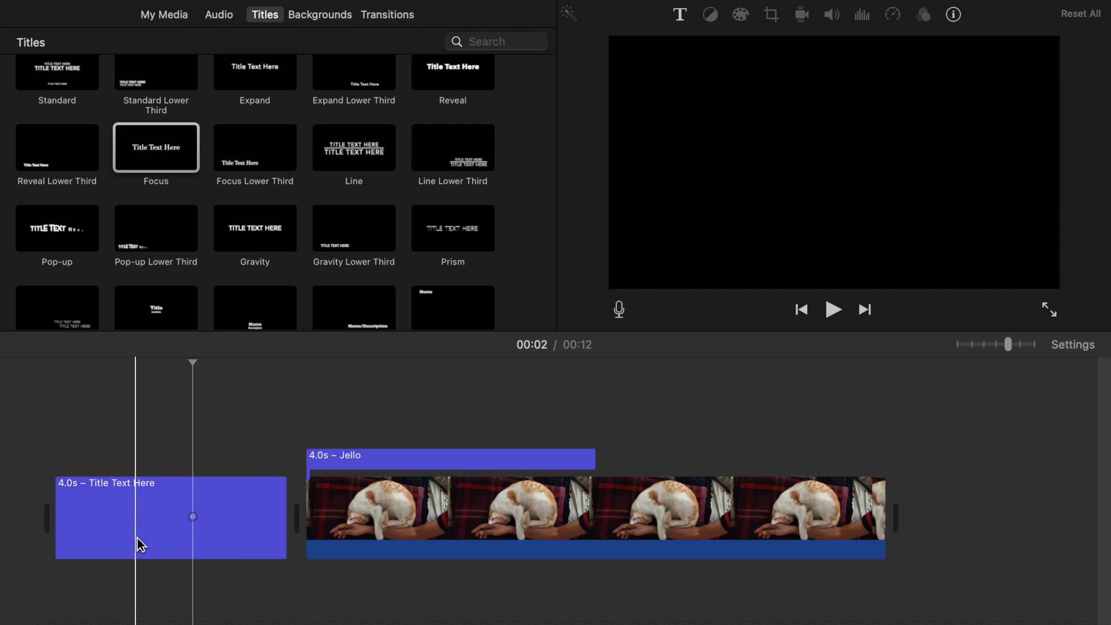
click(137, 538)
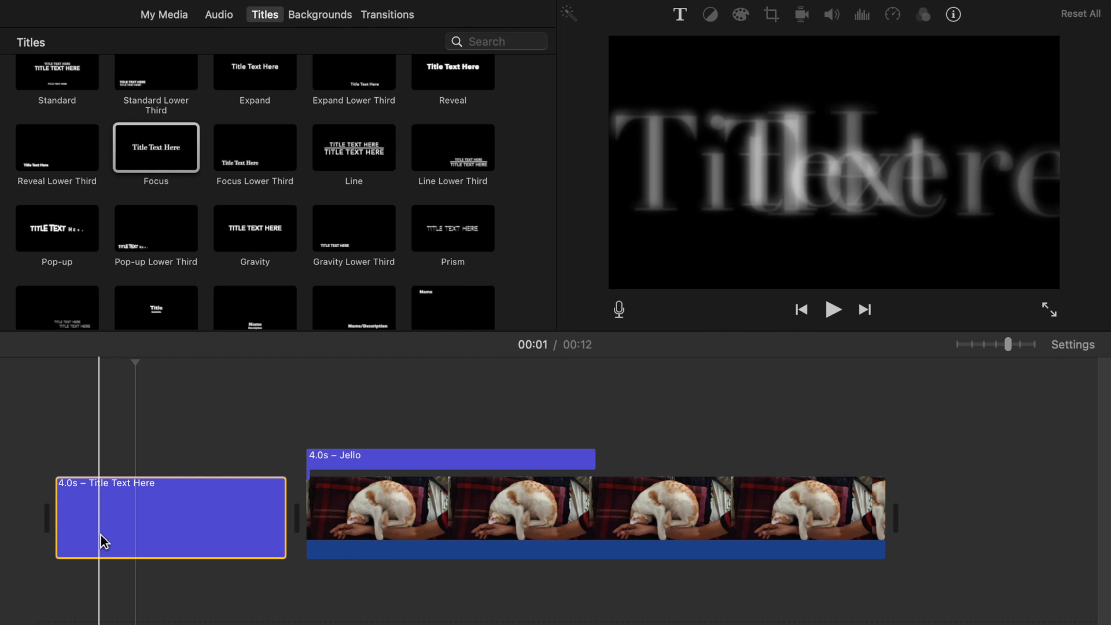
key(space)
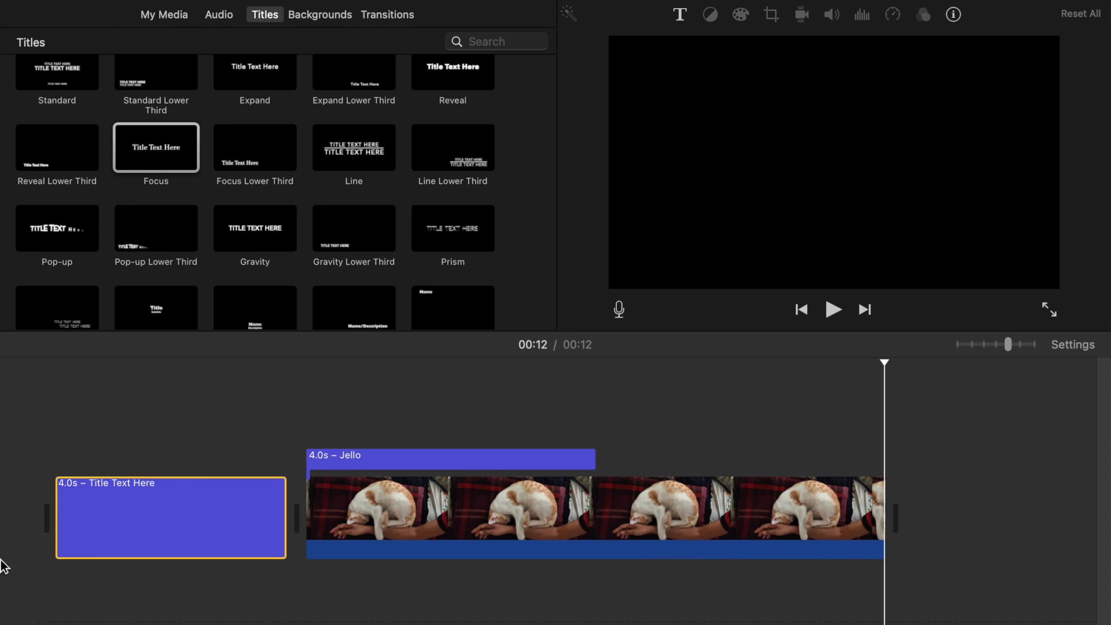
Step: Replace the placeholder text of the standalone opening title with "cute jello"
click(160, 483)
click(194, 487)
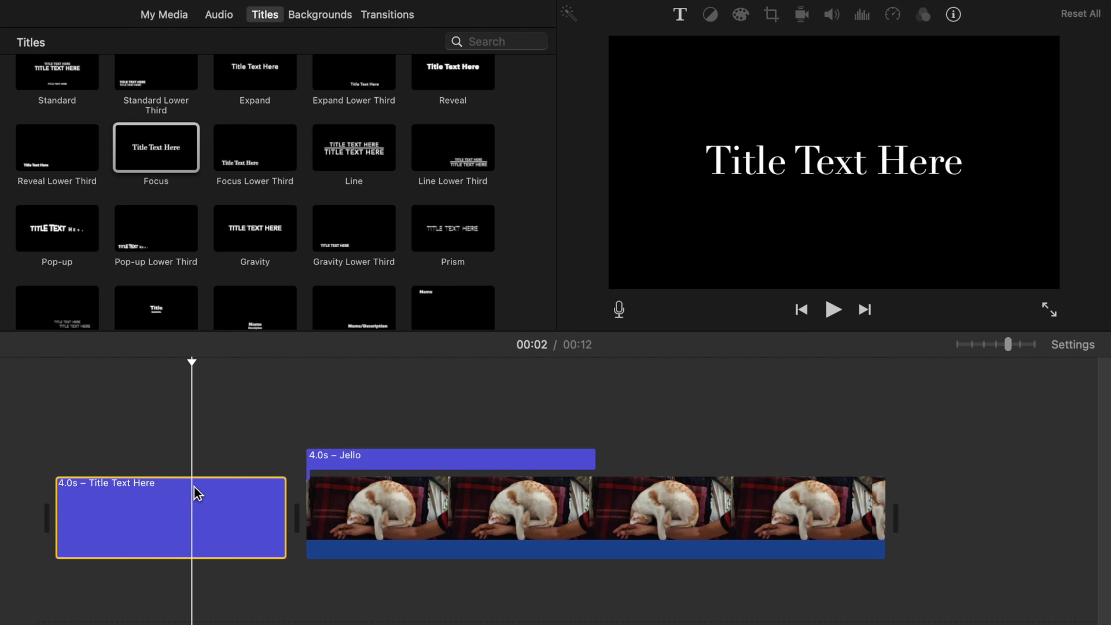
double_click(194, 487)
text(cute jello)
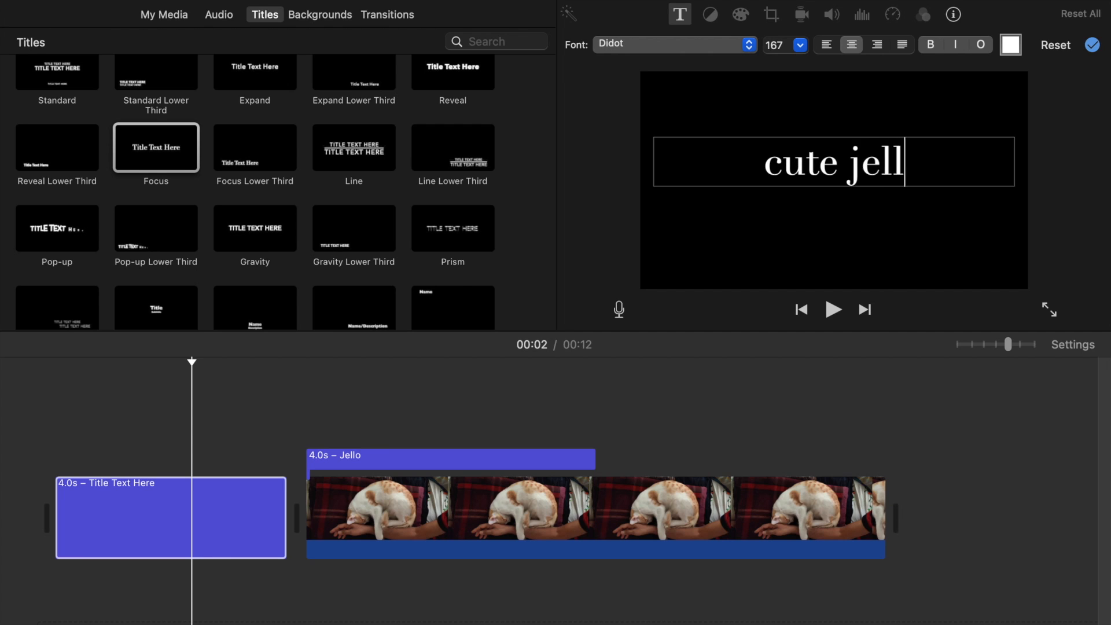
key(super+a)
key(Return)
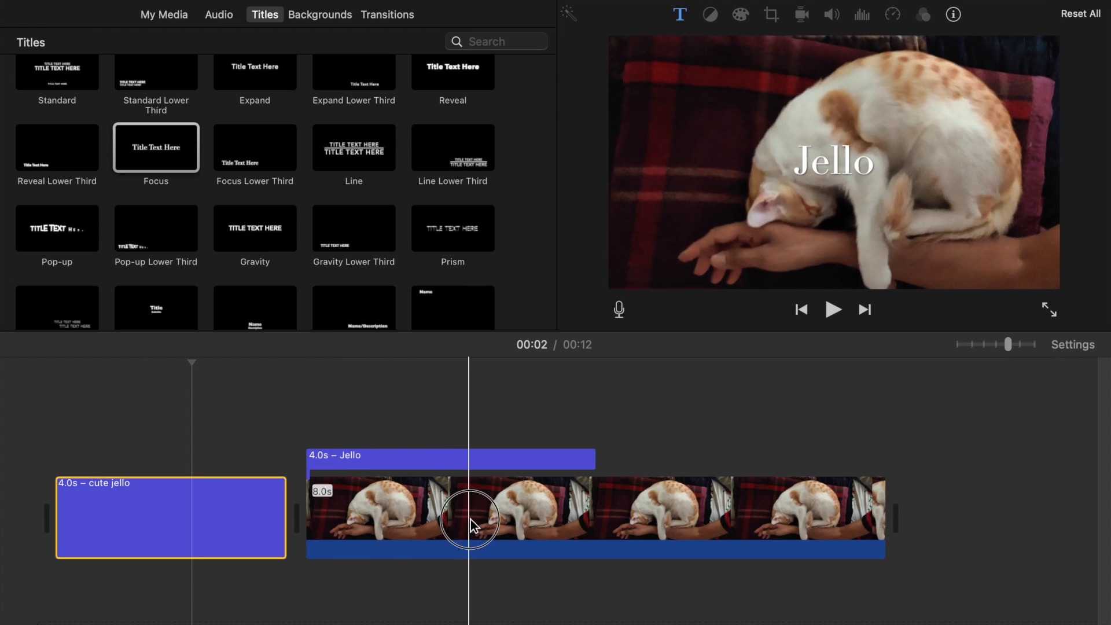
Step: Color-correct the sleeping cat clip by slightly raising its contrast and adjusting its saturation and color temperature
click(470, 519)
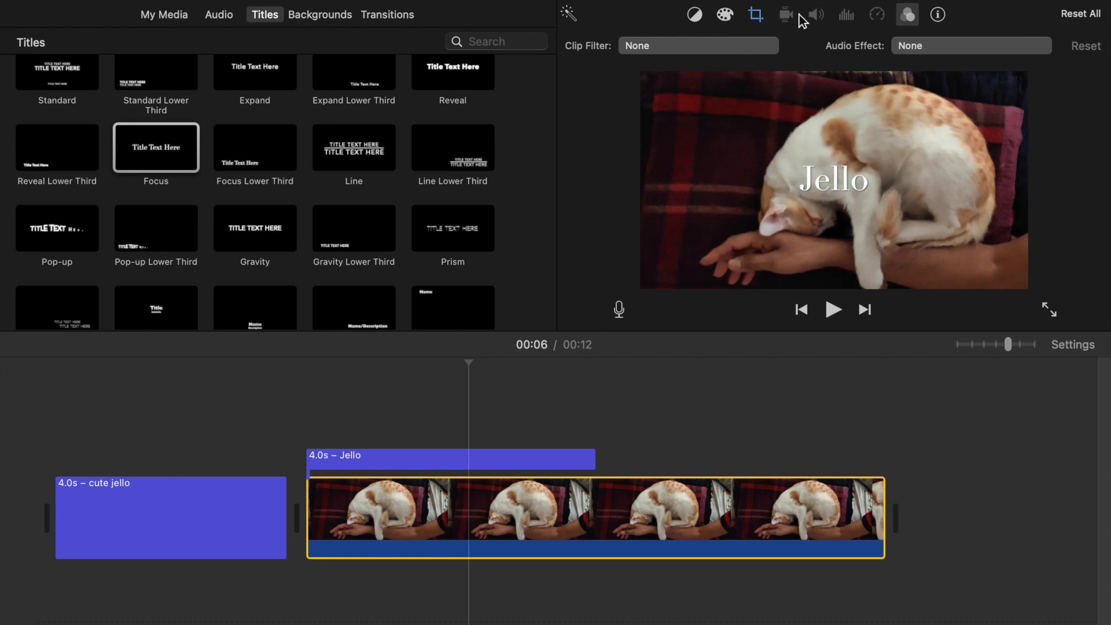
click(726, 15)
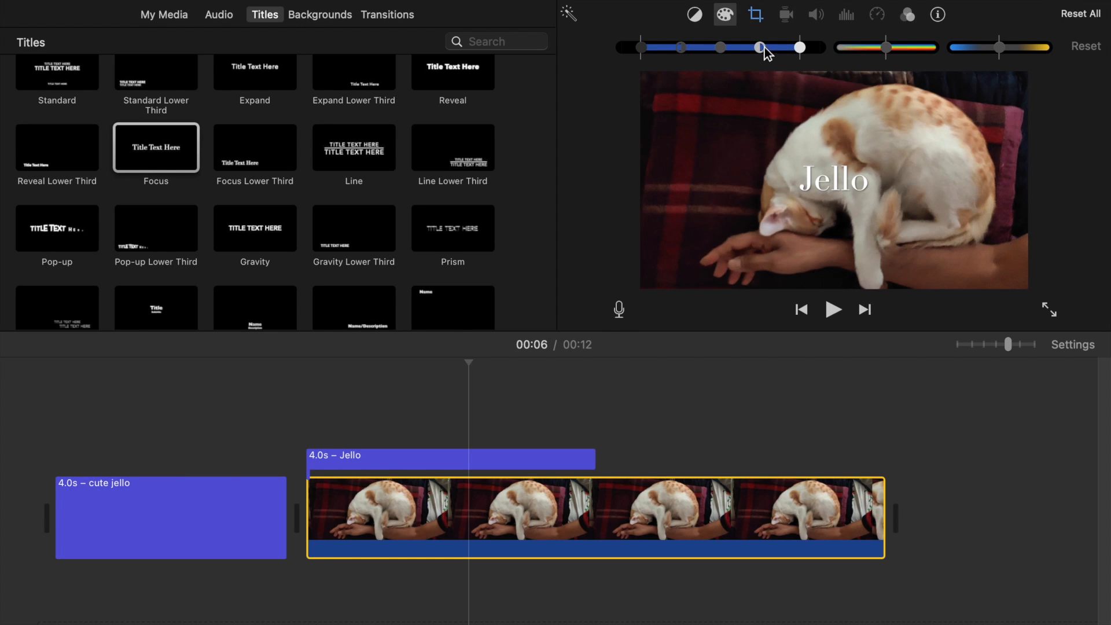
mouse_move(762, 48)
mouse_down()
mouse_move(816, 46)
mouse_move(718, 50)
mouse_move(800, 54)
mouse_move(732, 55)
mouse_move(771, 49)
mouse_up()
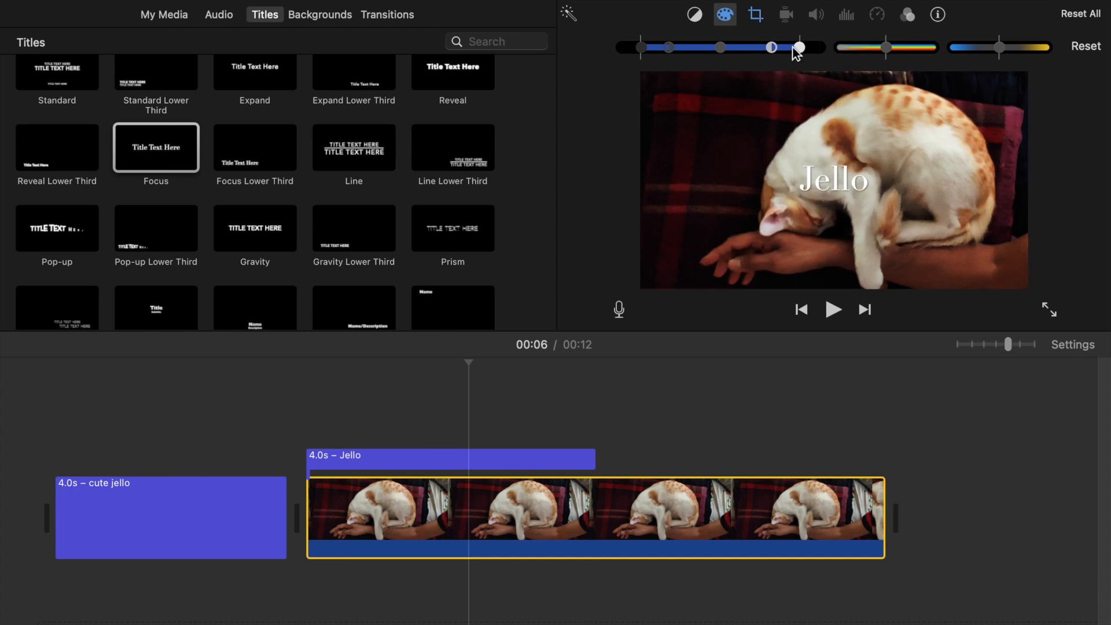
drag(772, 51, 766, 53)
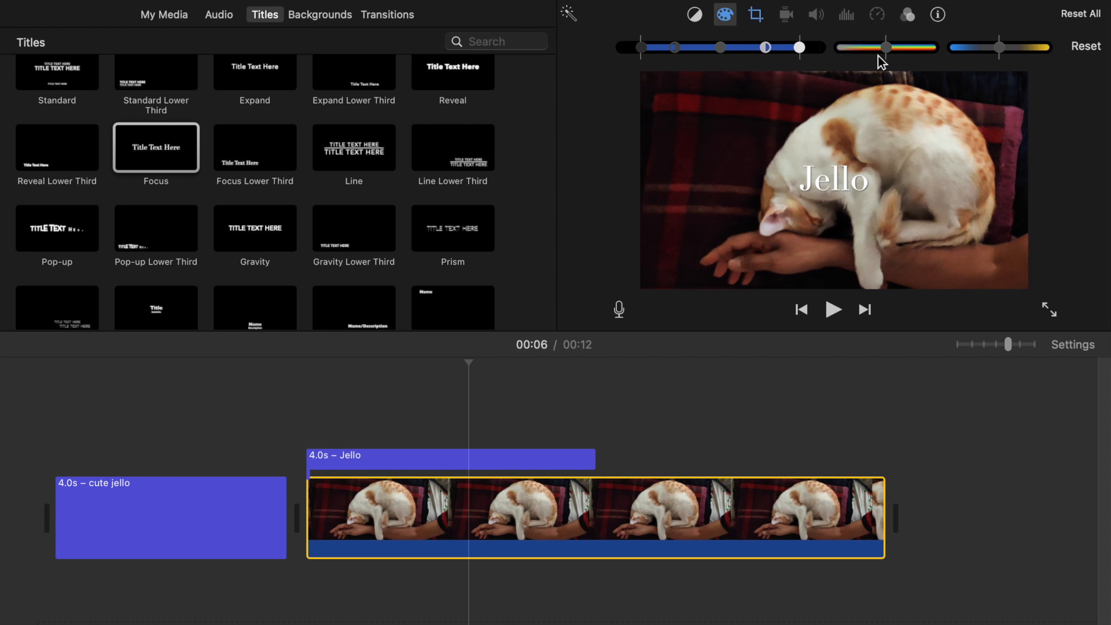
drag(892, 53, 988, 52)
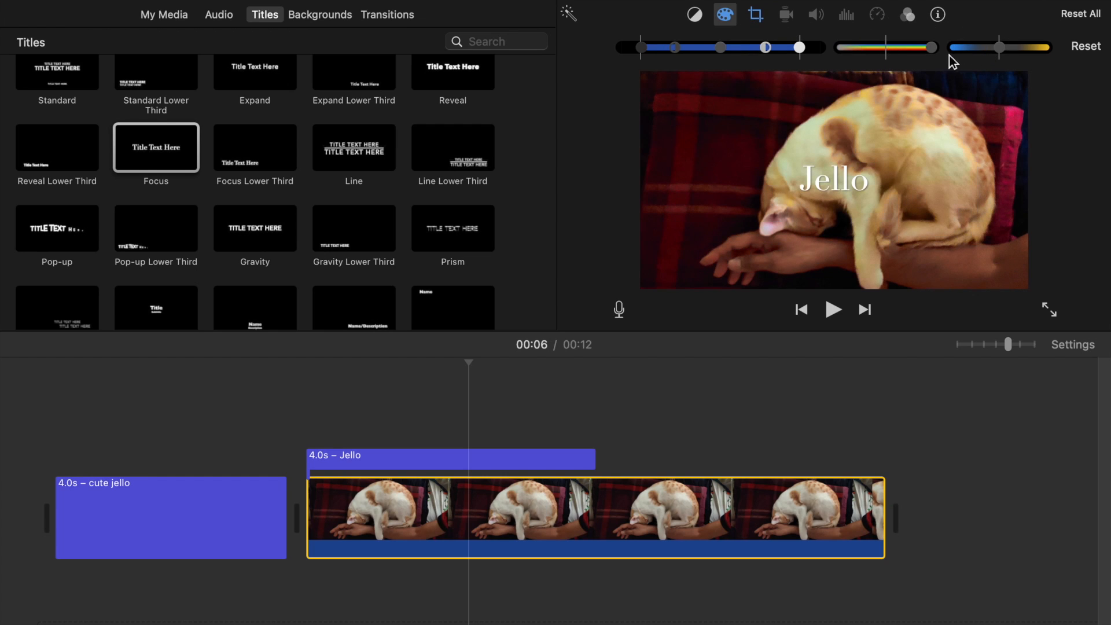
drag(1003, 53, 1052, 58)
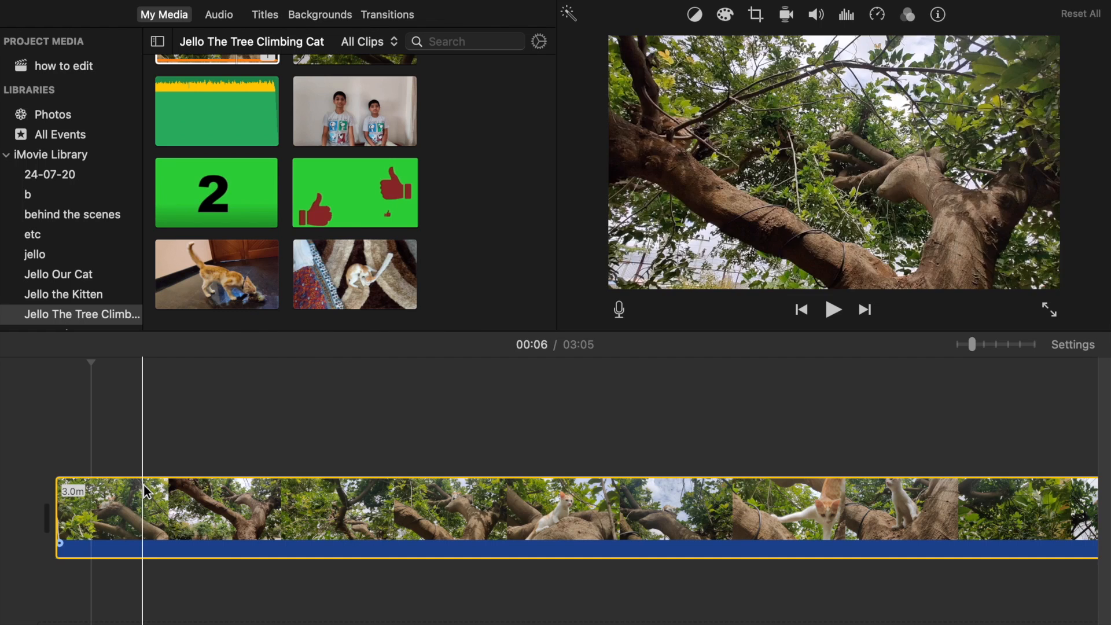
Step: Play the tree-climbing cat video briefly and pause it at about 15 seconds
key(space)
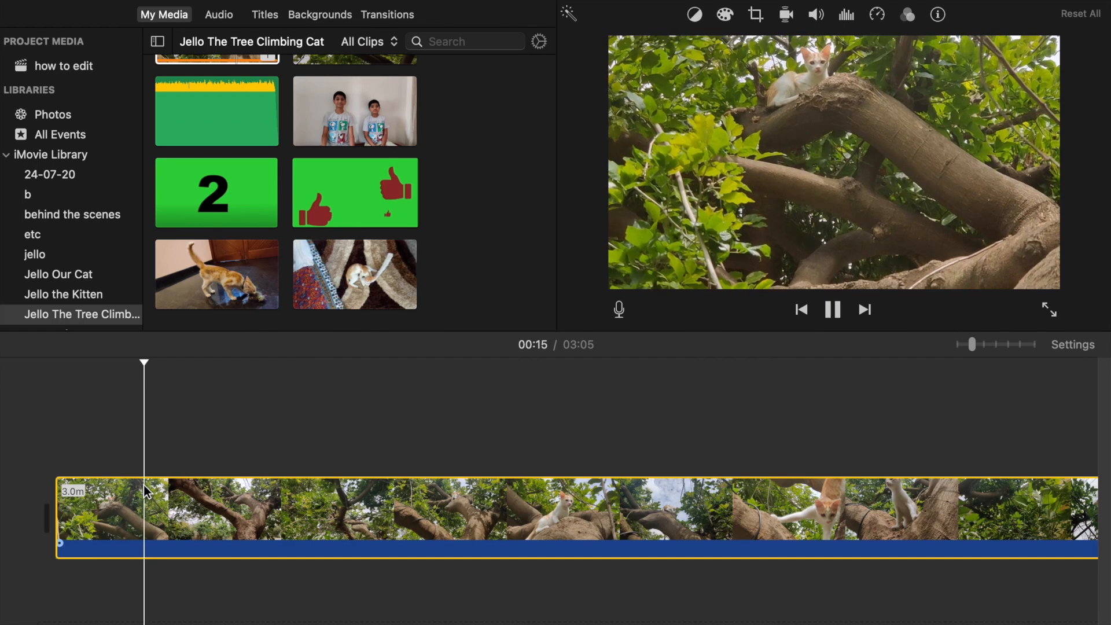
key(space)
click(144, 492)
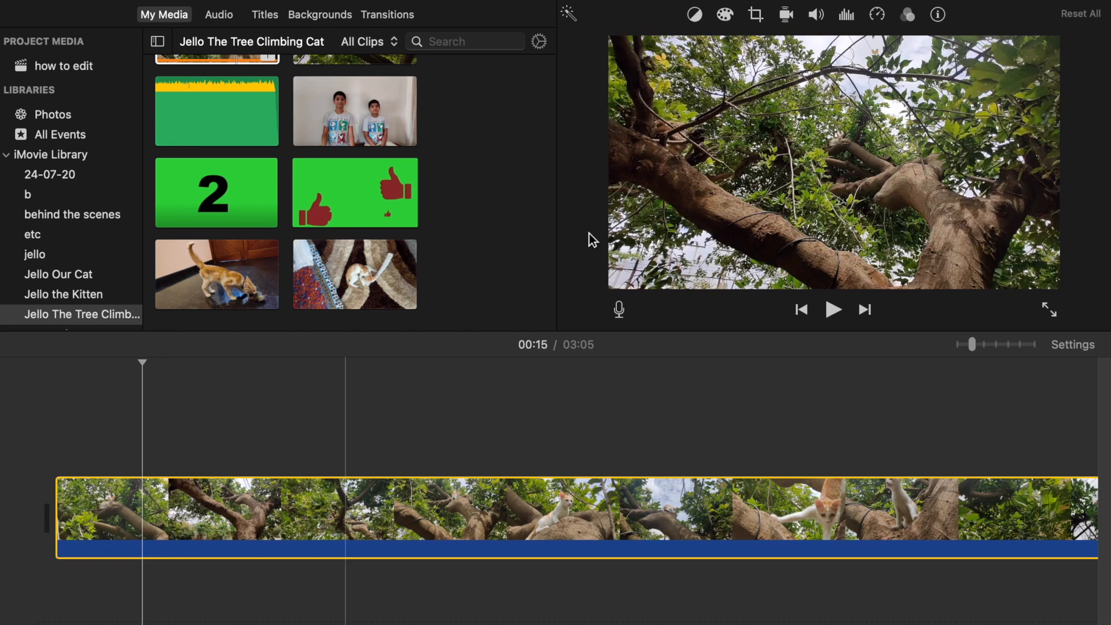
Step: Try the Fast 4x speed on the tree-climbing clip, settle on 2x, and play it from about 25 seconds
click(875, 17)
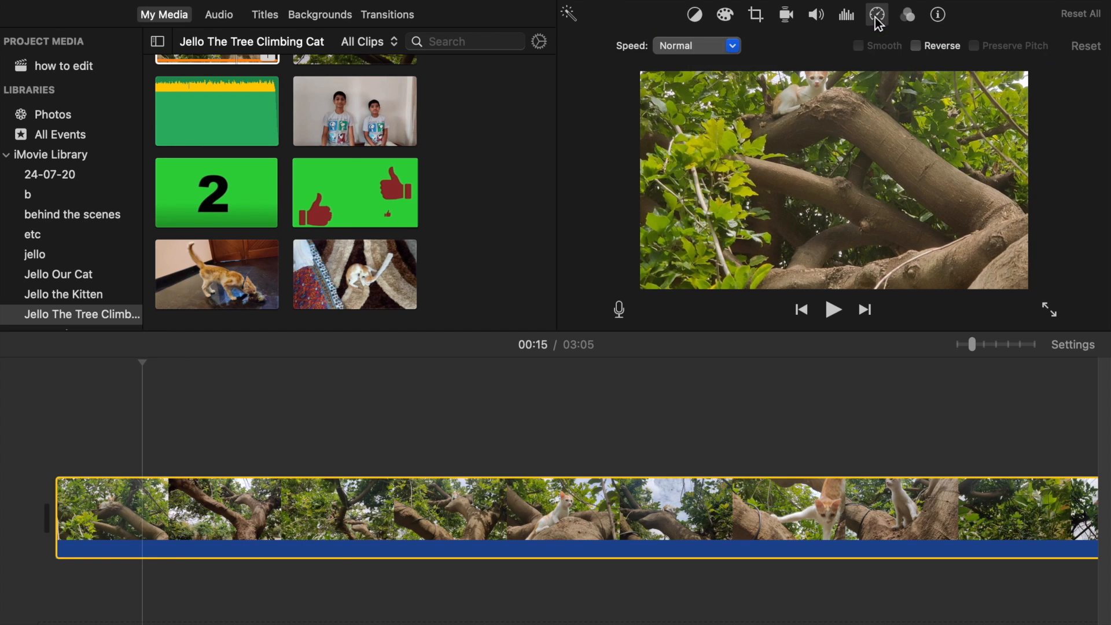
click(732, 46)
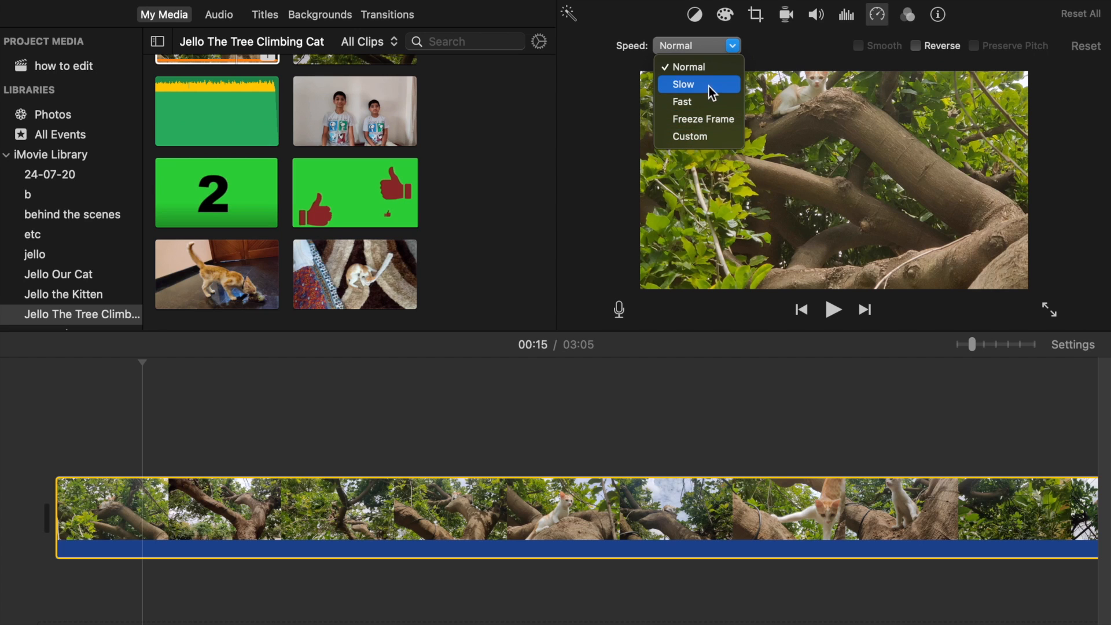
click(709, 101)
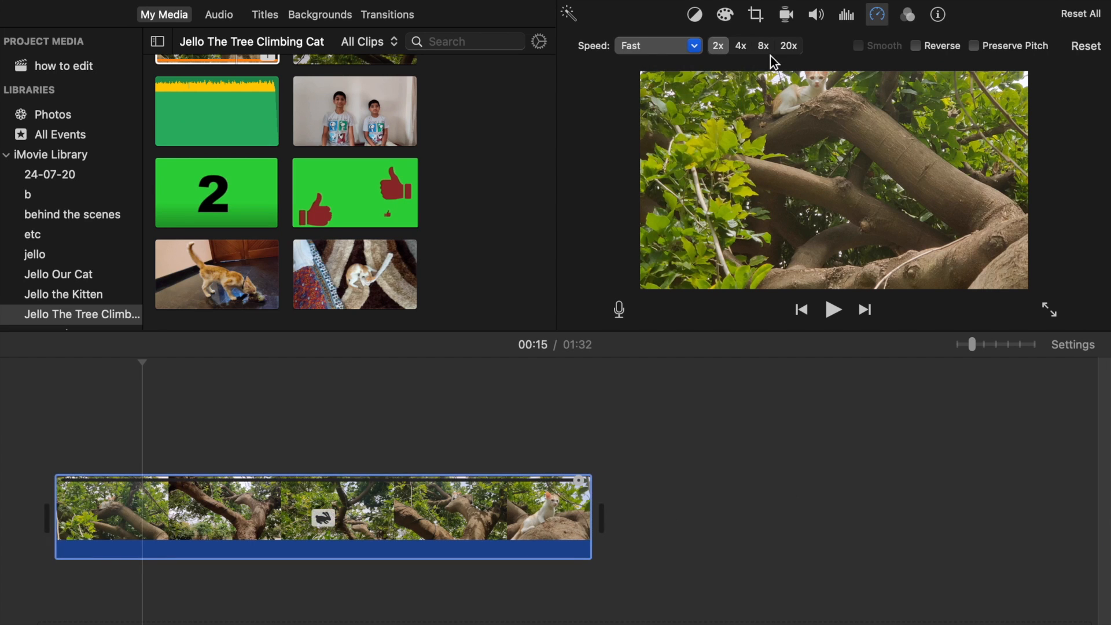
click(740, 46)
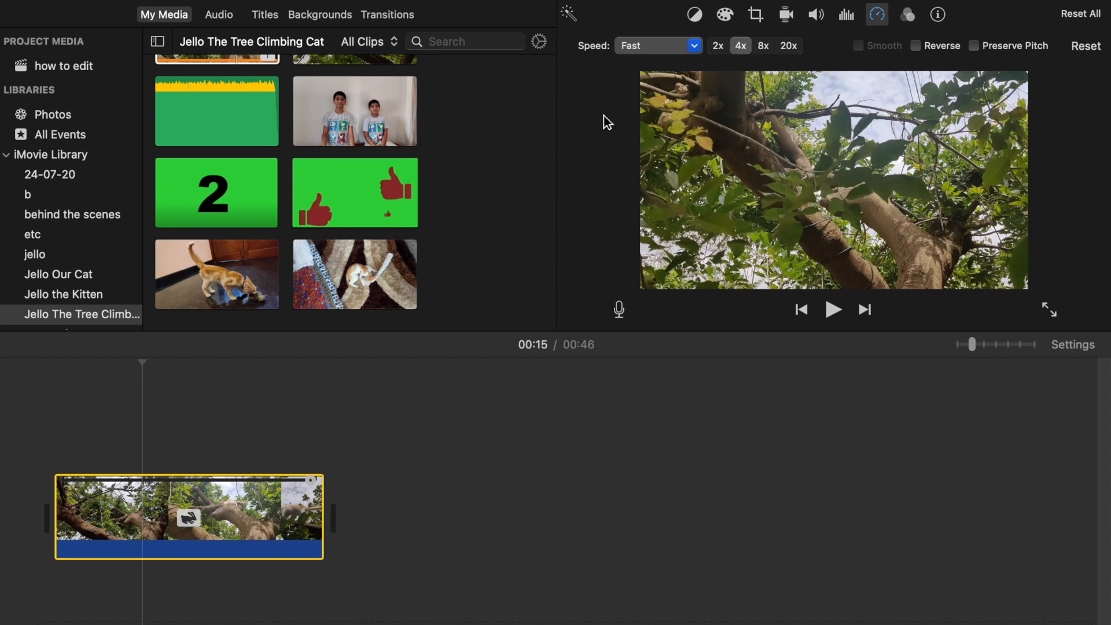
click(719, 45)
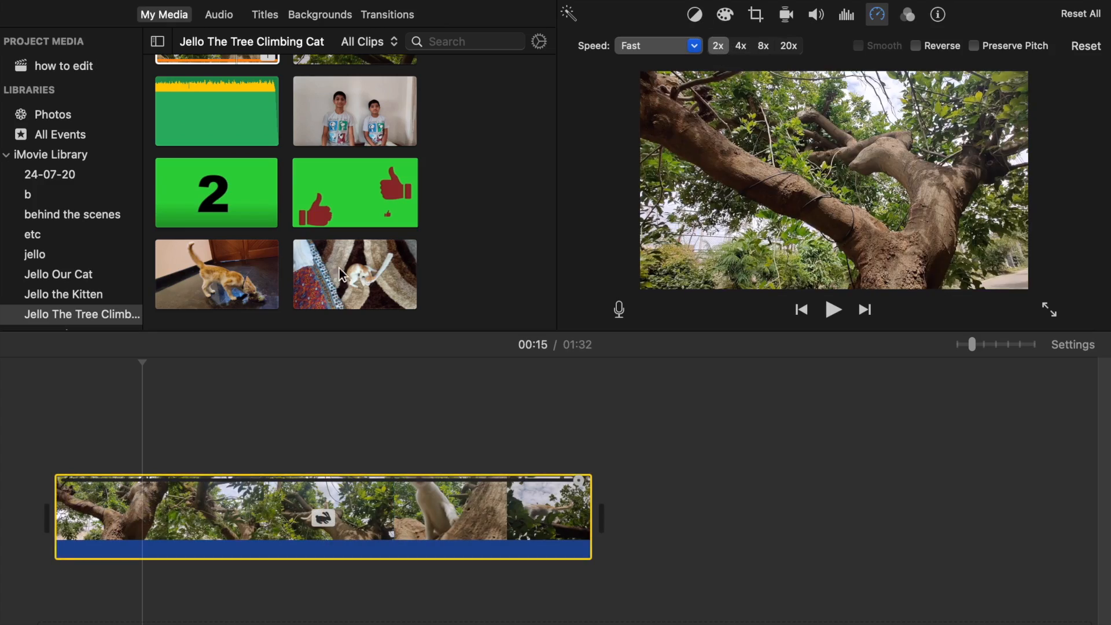
click(197, 412)
key(space)
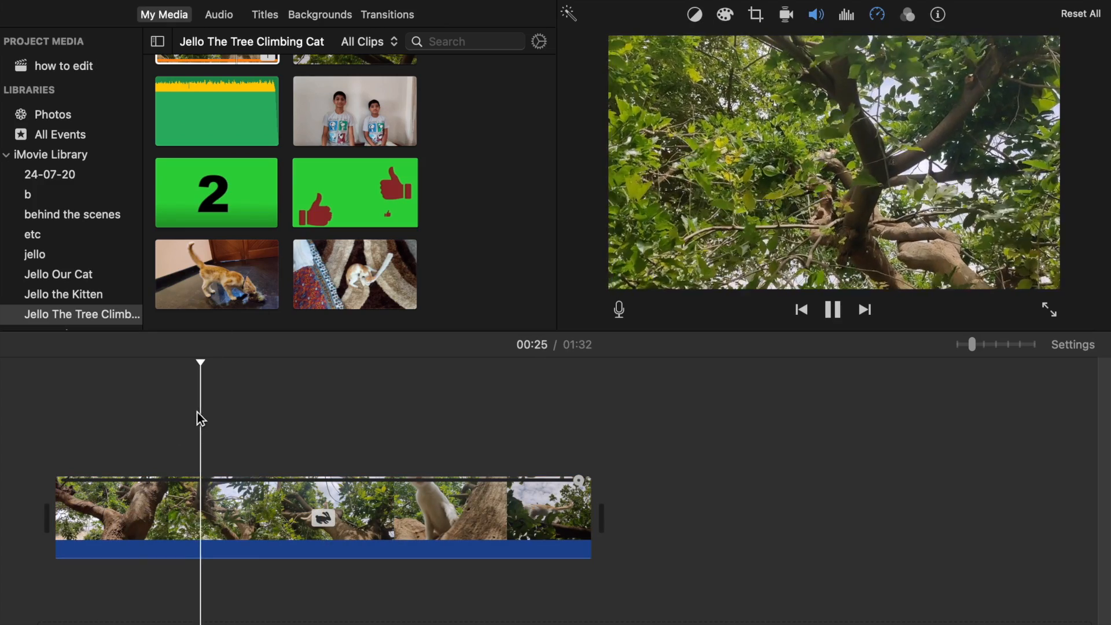
Step: Pause playback, set the tree-climbing clip's fast speed to 4x, and preview it briefly from about 16 seconds
key(space)
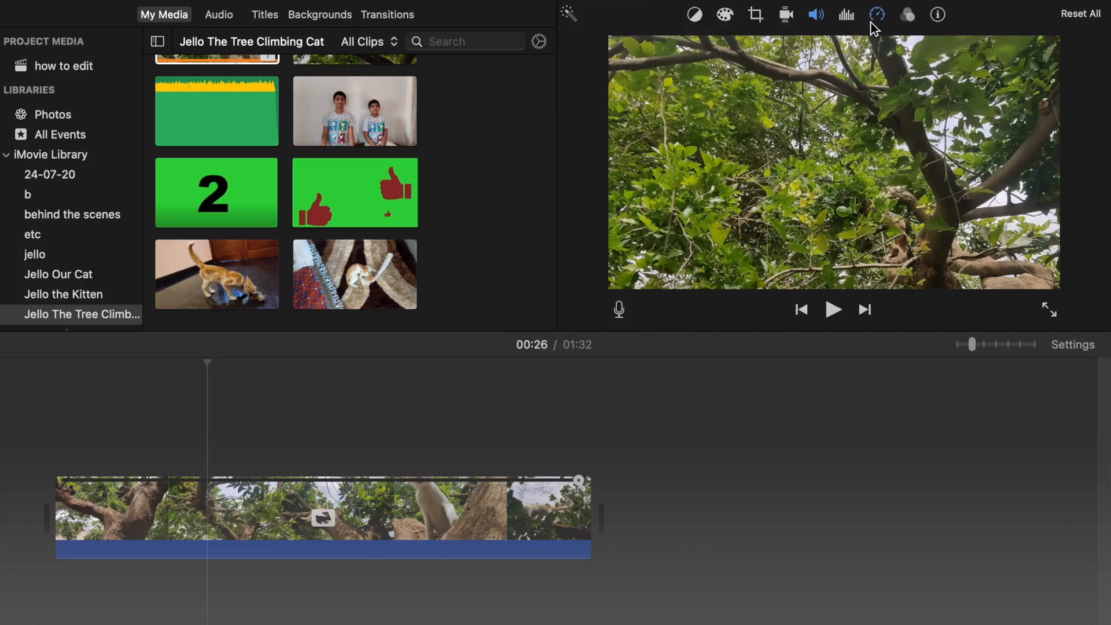
click(875, 15)
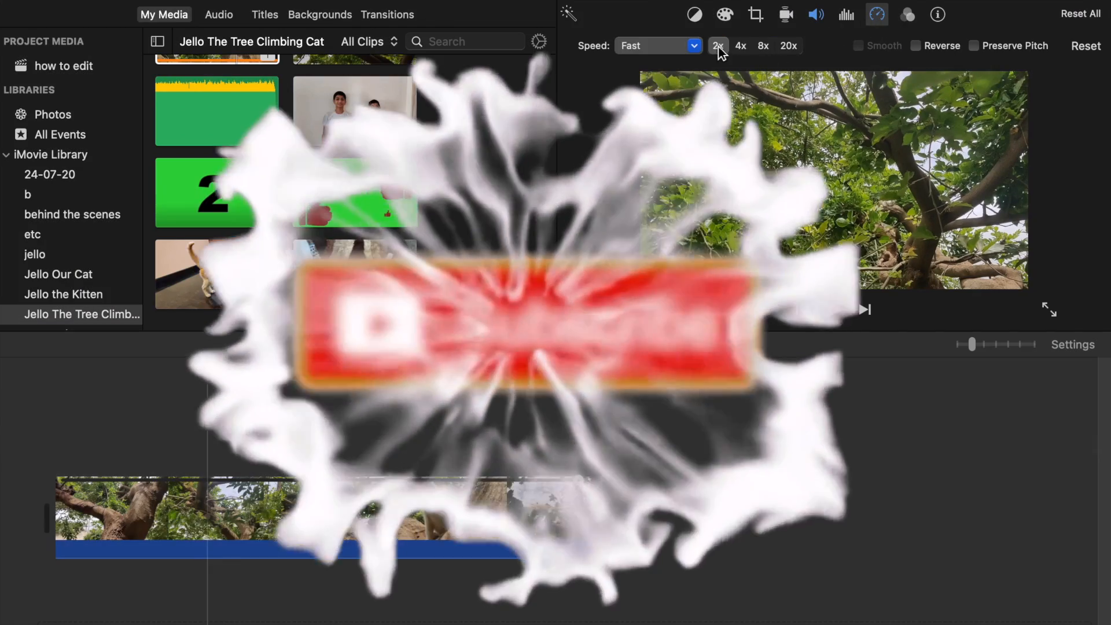
click(741, 46)
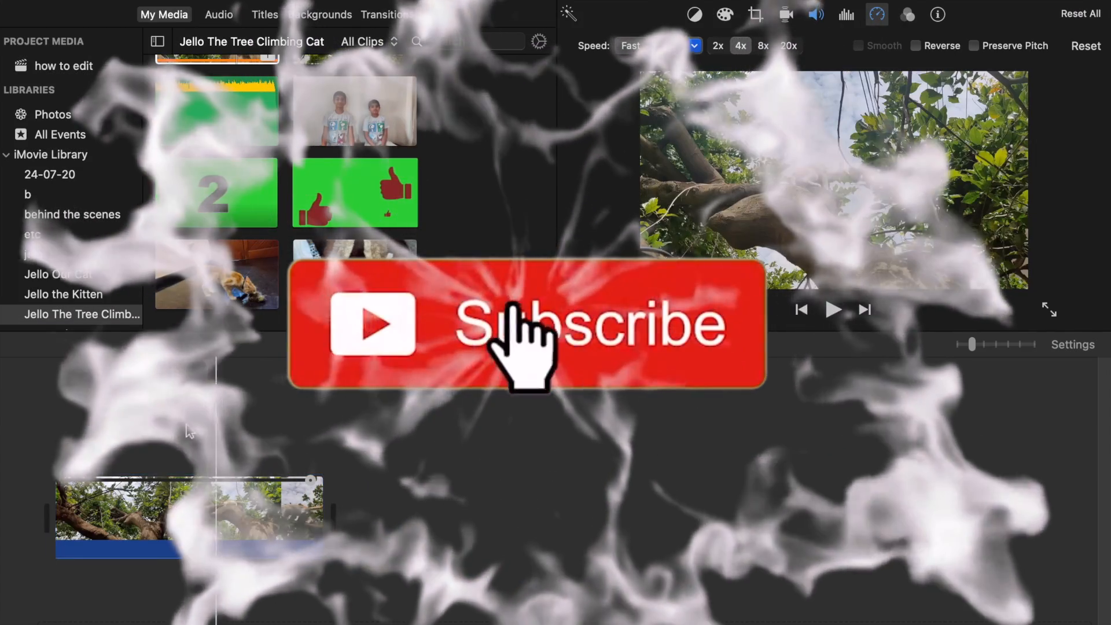
click(151, 465)
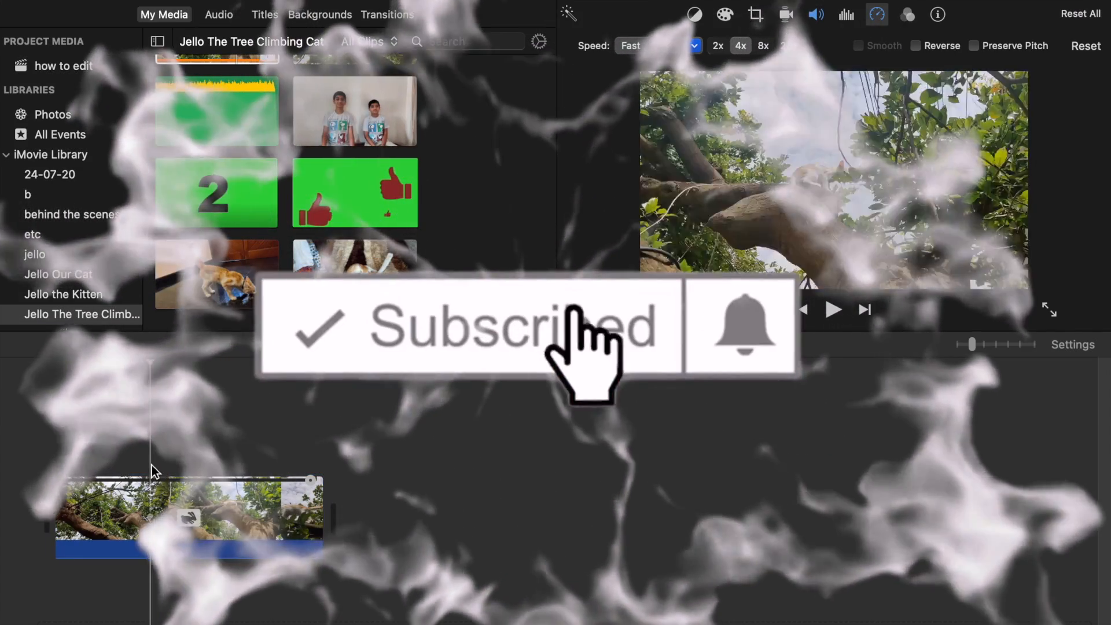
key(space)
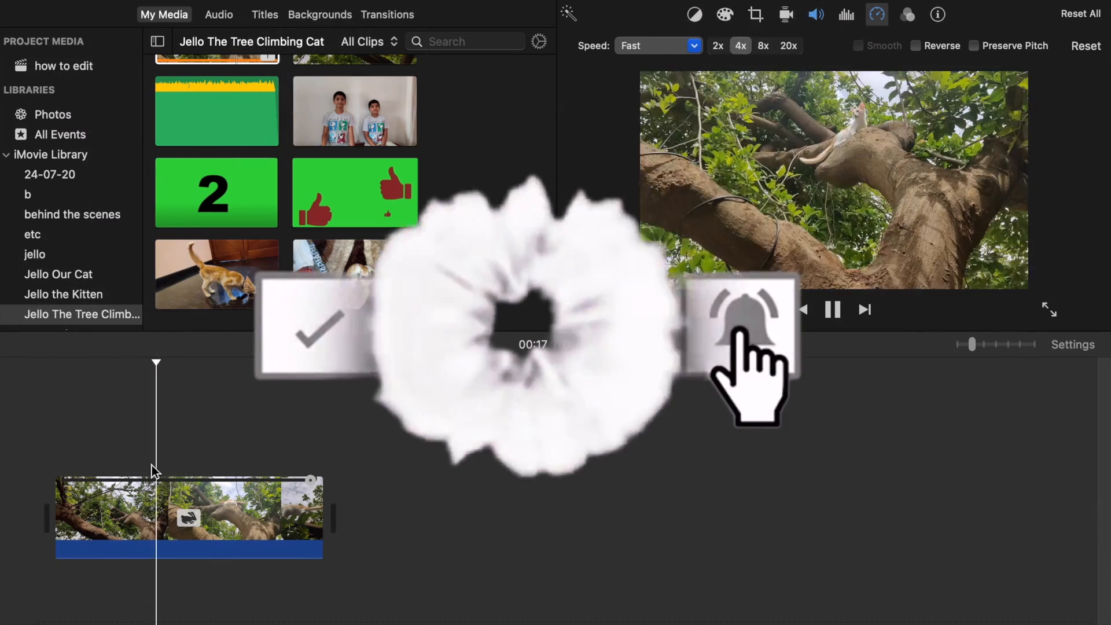
key(space)
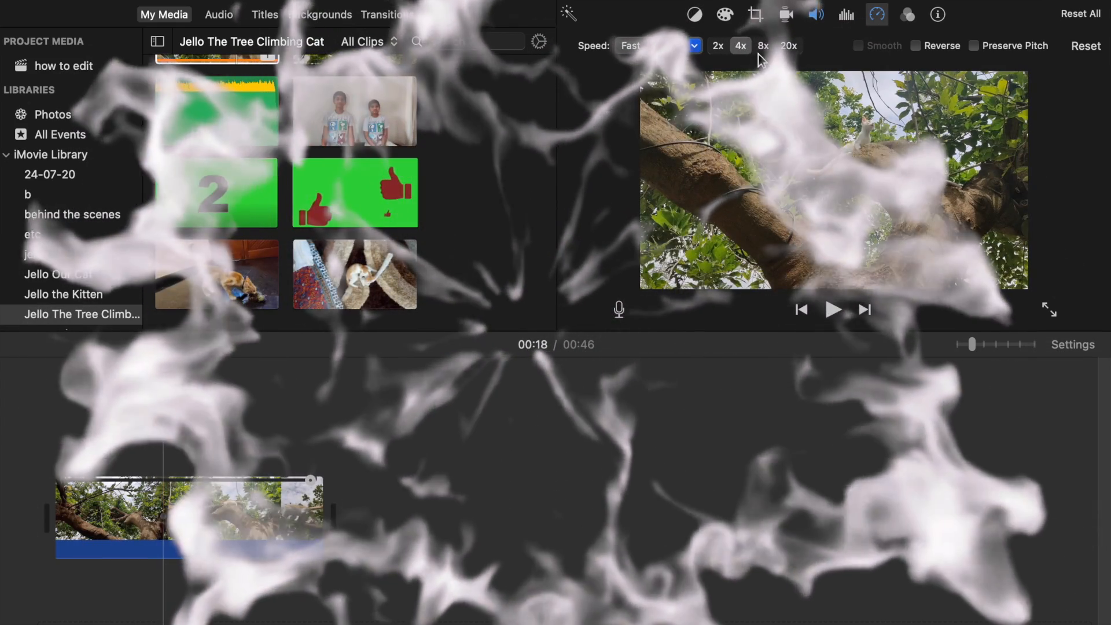
Step: Raise the tree-climbing clip's fast speed to 8x and preview it briefly from about 2 seconds
click(759, 51)
click(68, 468)
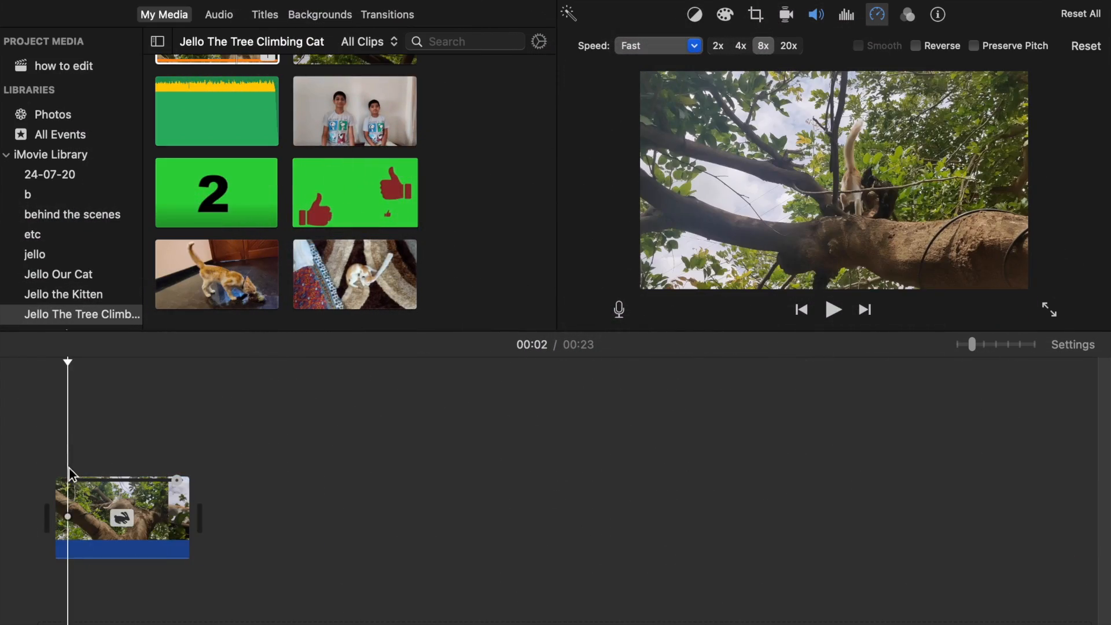
key(space)
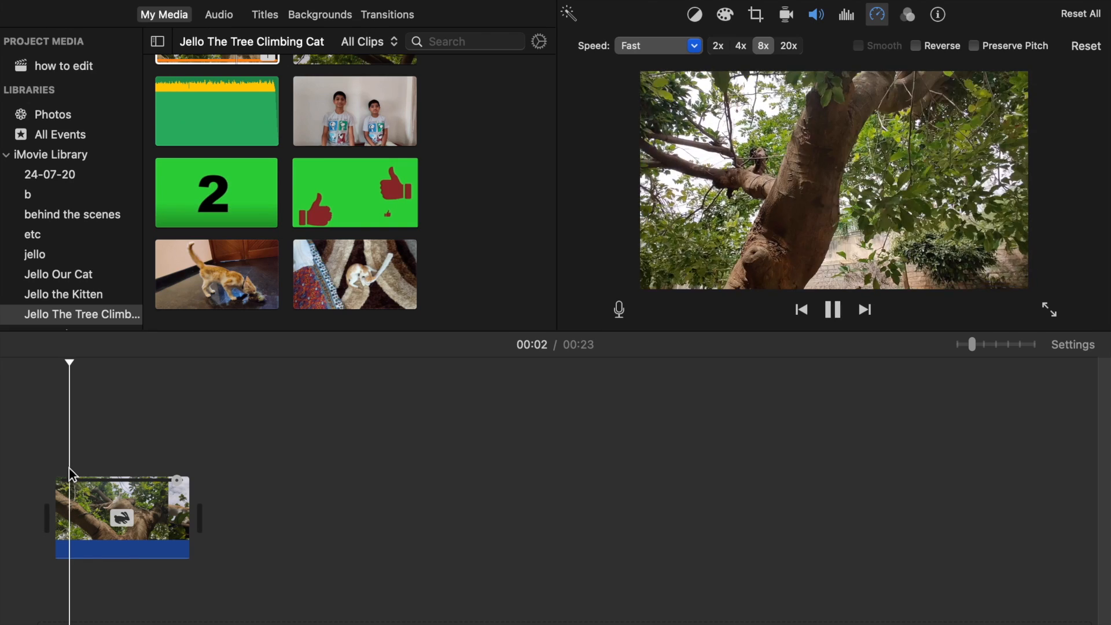
key(space)
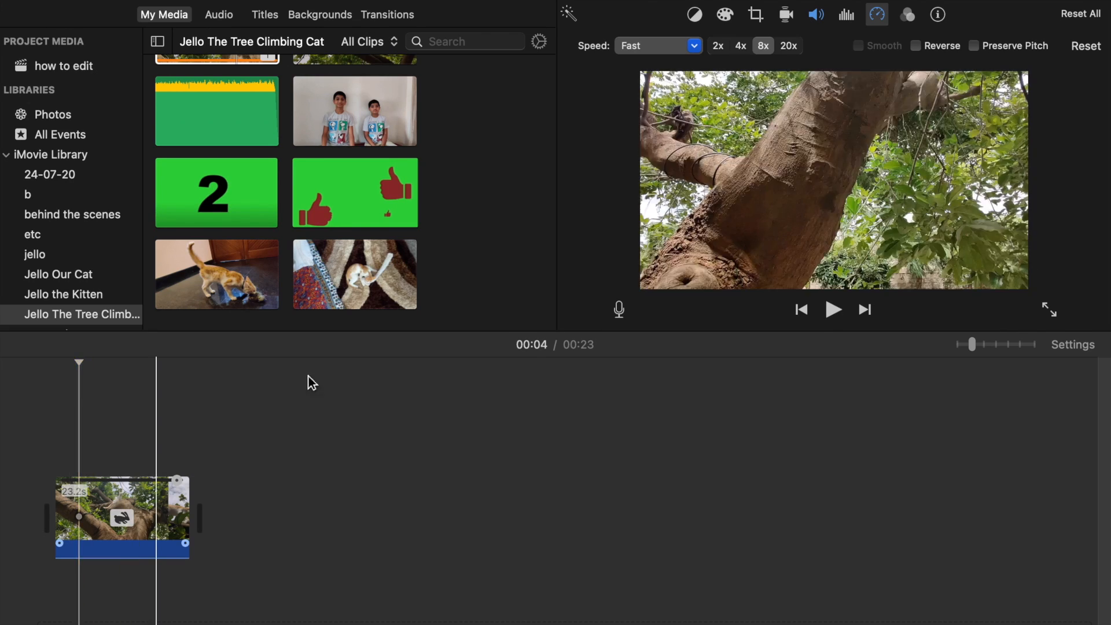
Step: Raise the tree-climbing clip's fast speed to 20x and preview it briefly from about 2 seconds
click(785, 47)
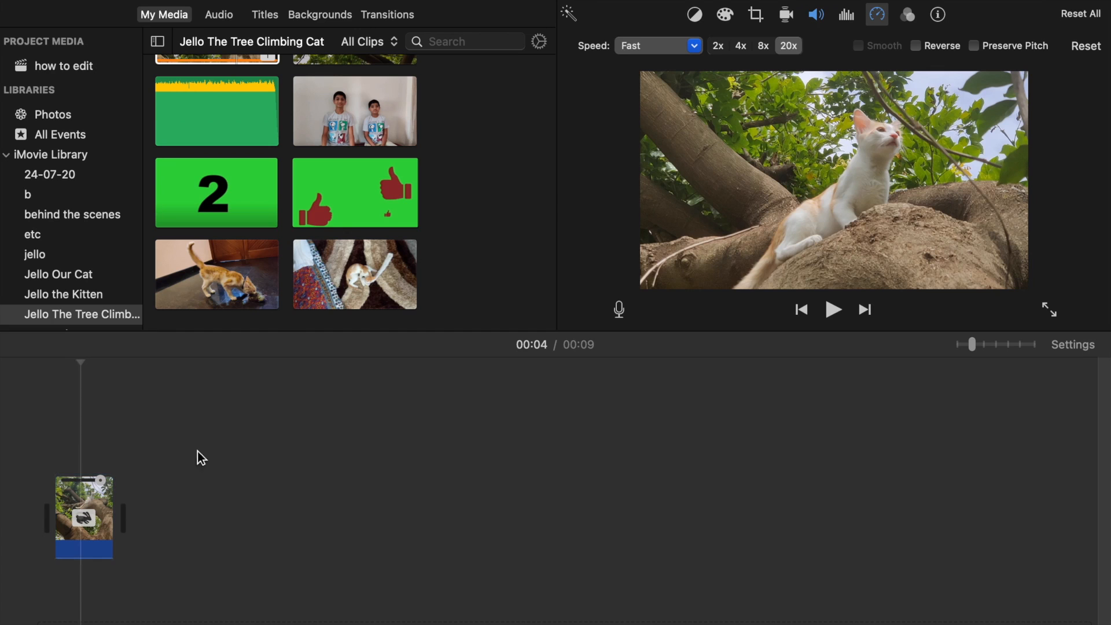
click(68, 461)
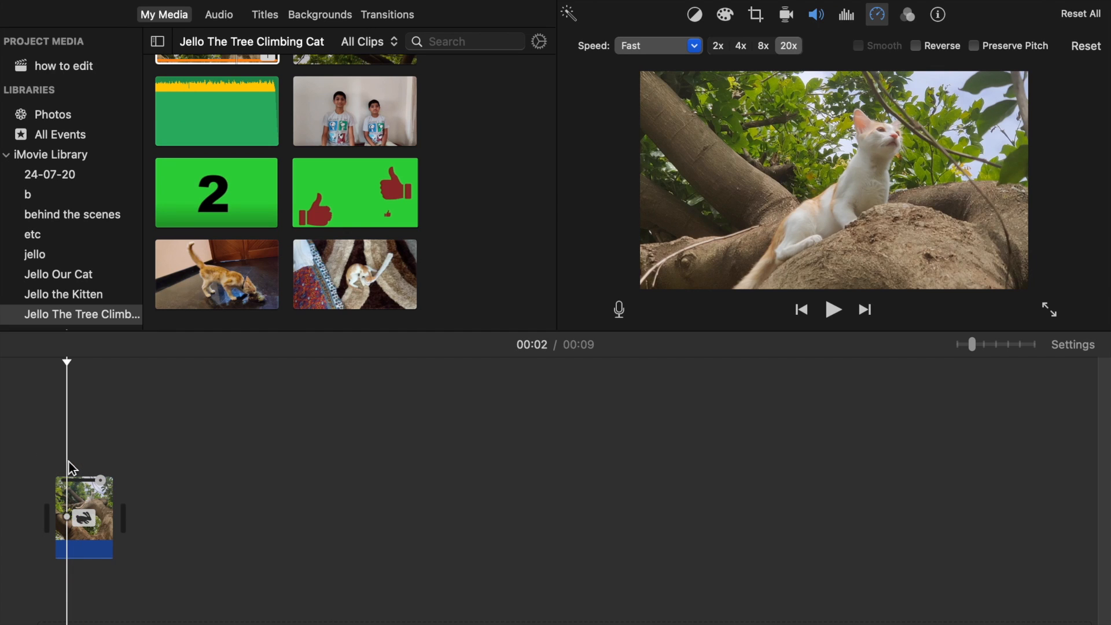
key(space)
key(space)
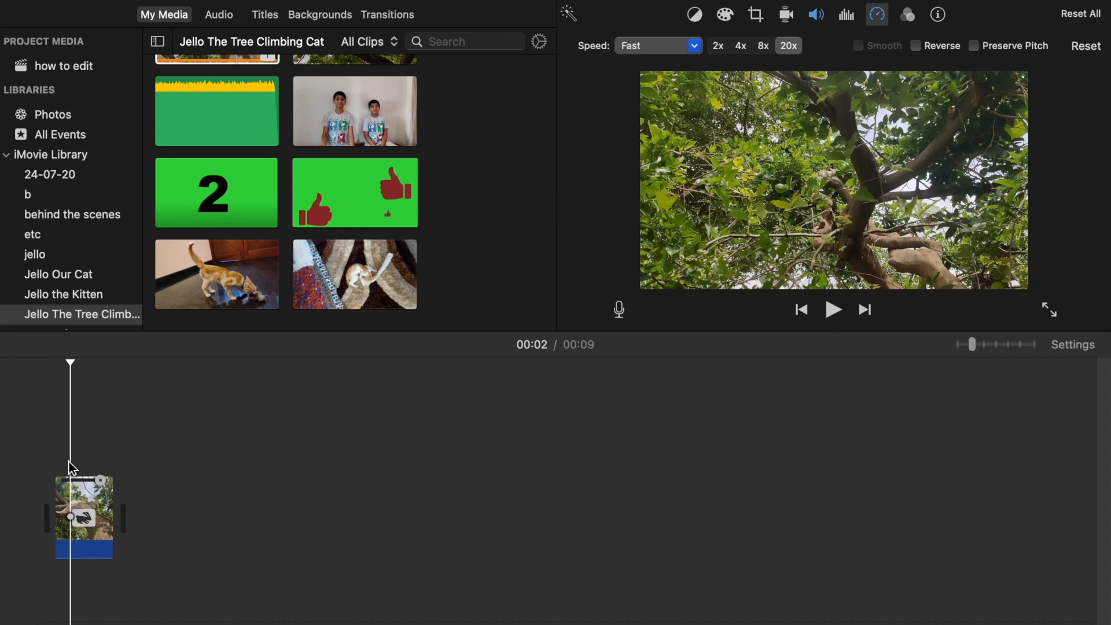
Step: Return the clip to 2x and switch it to Slow, trying 25% before choosing 10%
click(719, 46)
click(694, 46)
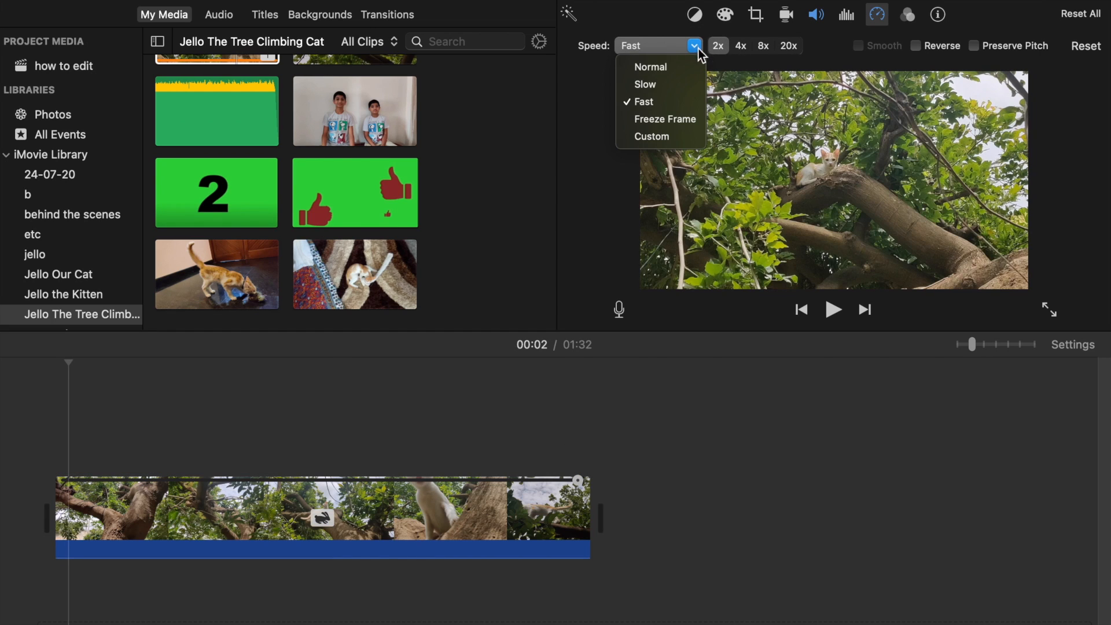
click(671, 85)
click(756, 46)
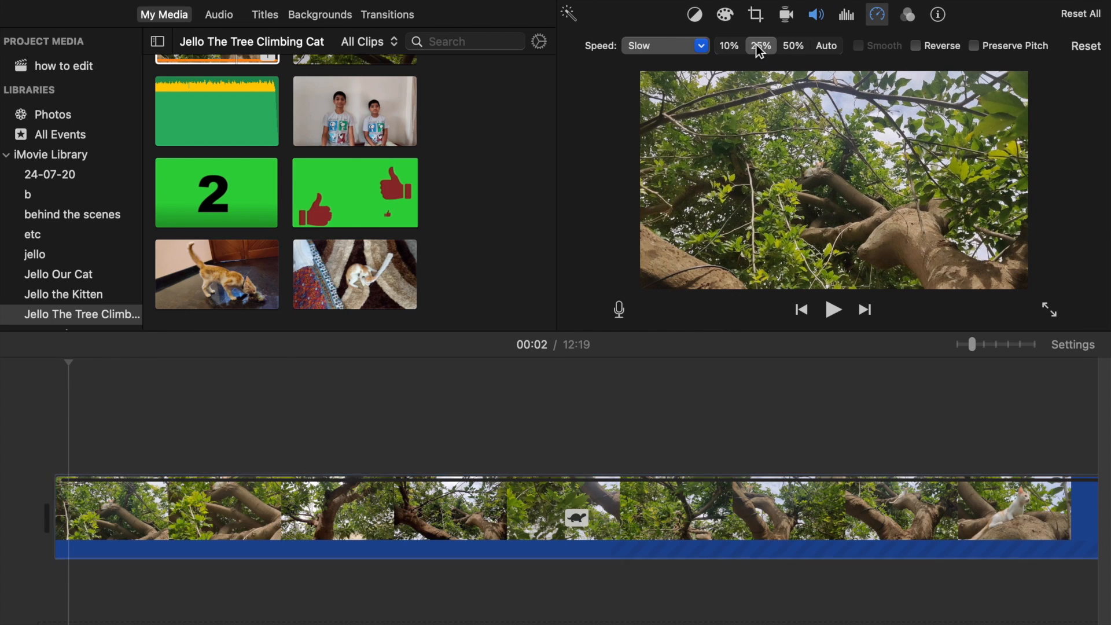
click(737, 48)
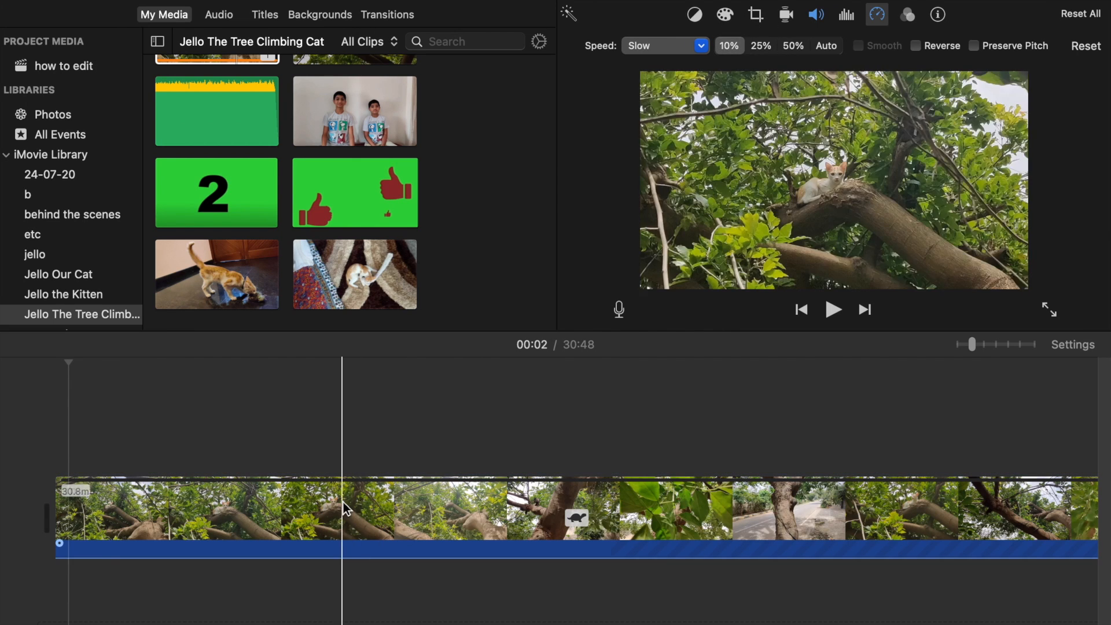
Step: Try a custom speed of 110% on the tree-climbing clip and play it briefly from about 1:33
click(702, 46)
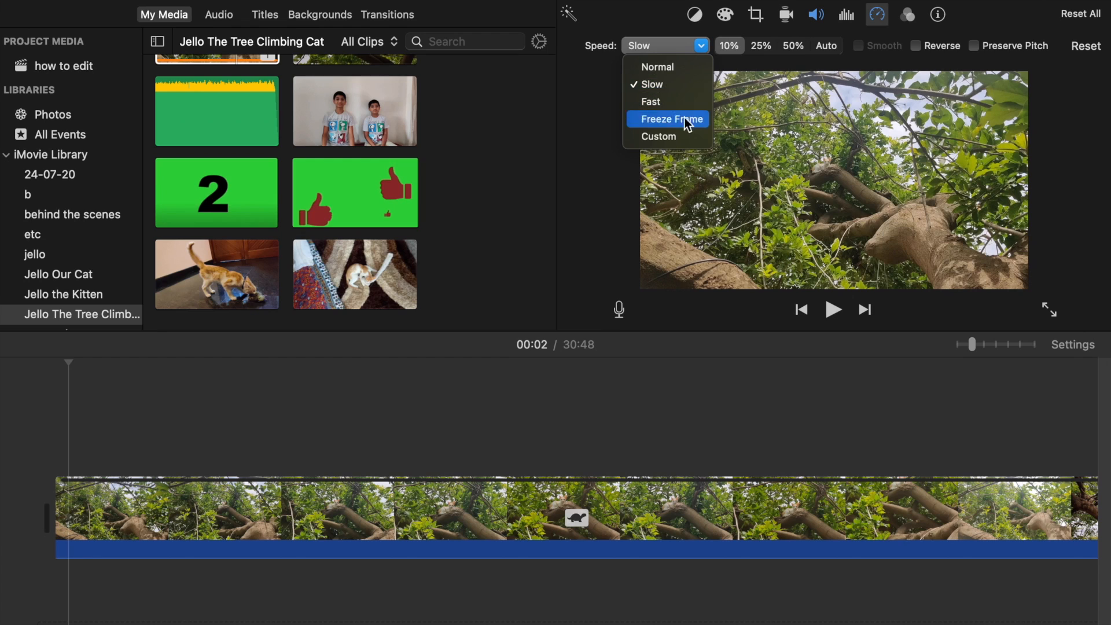
click(685, 136)
double_click(775, 47)
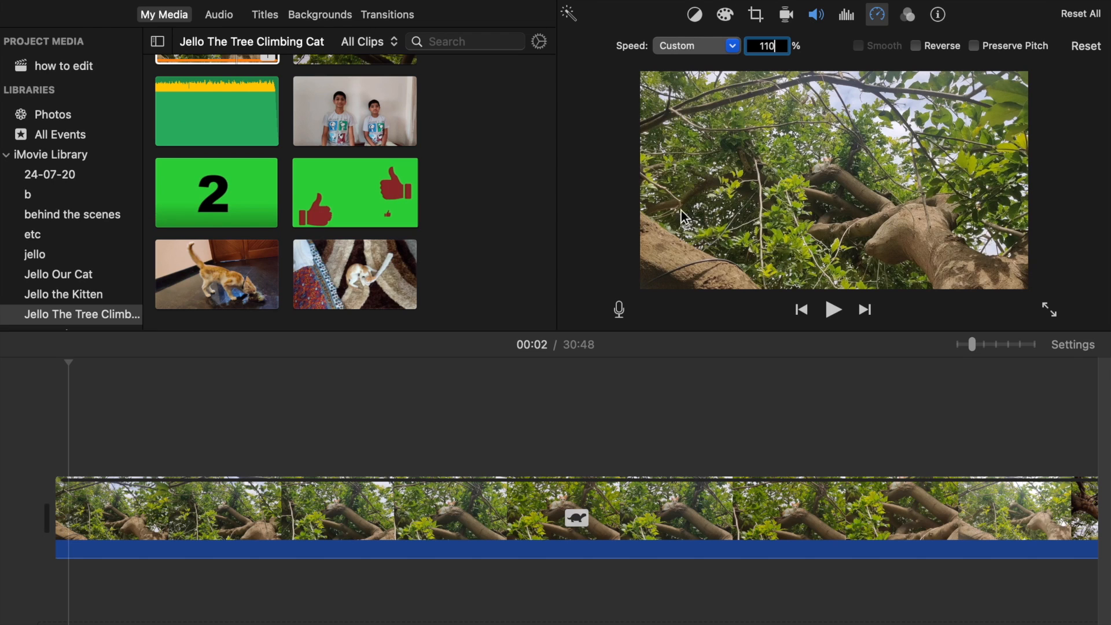
key(Return)
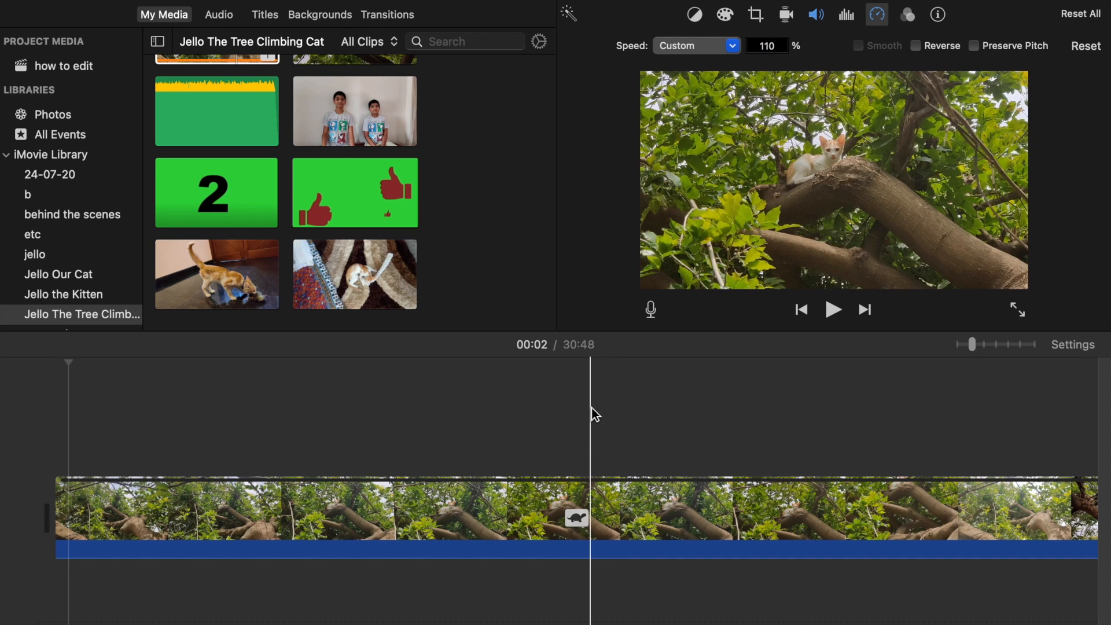
click(585, 550)
key(space)
key(space)
Step: Try an extremely high custom speed of 199991% on the tree-climbing clip and play the result
click(778, 49)
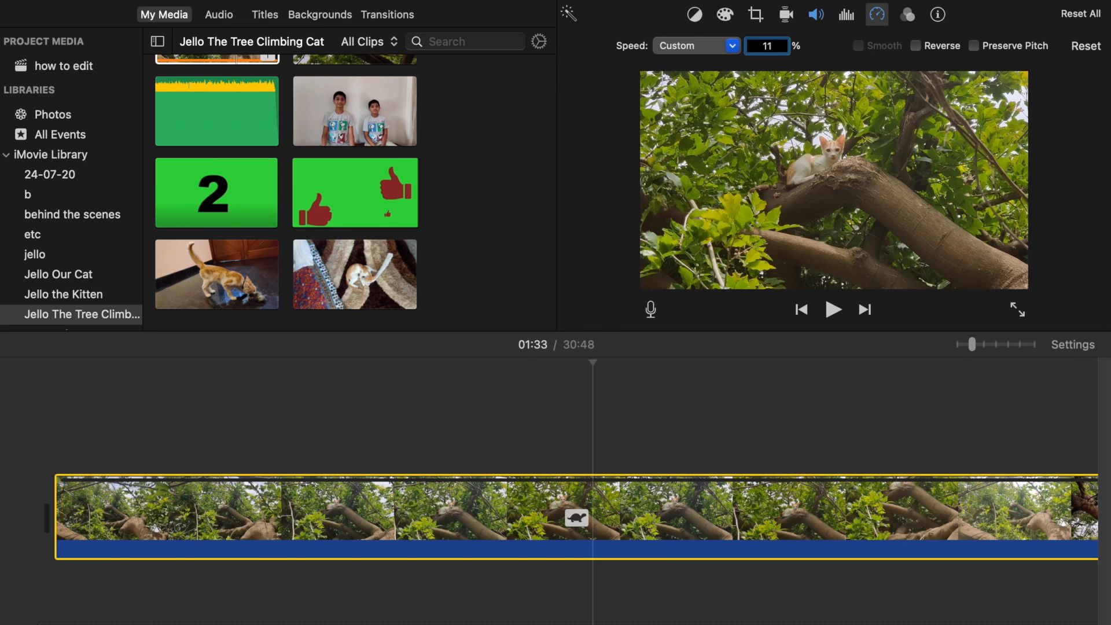
text(000000)
key(Return)
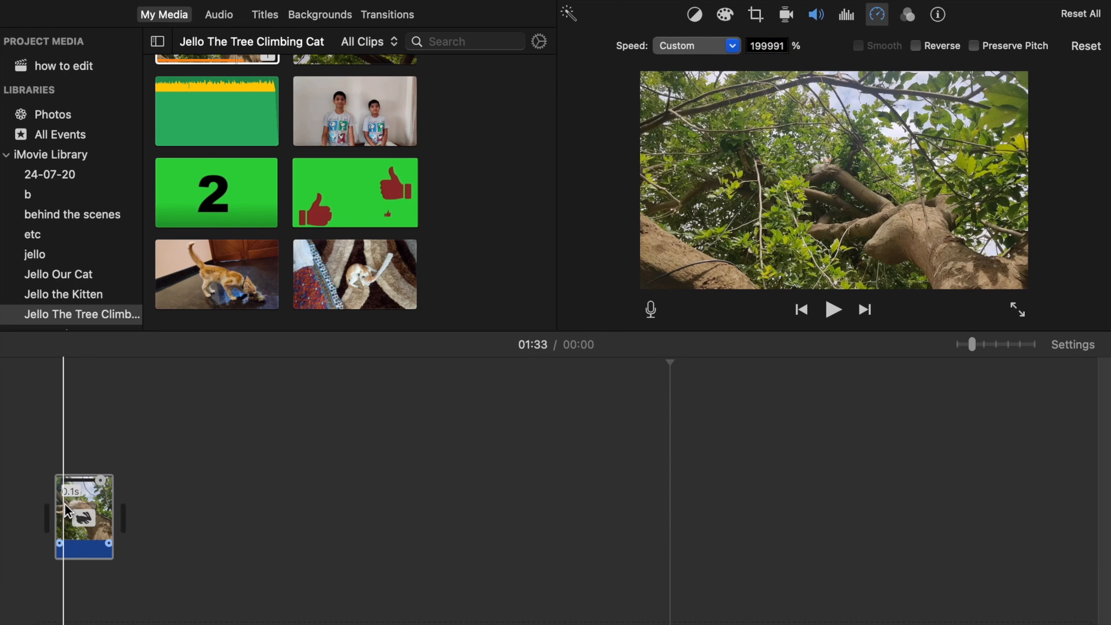
key(space)
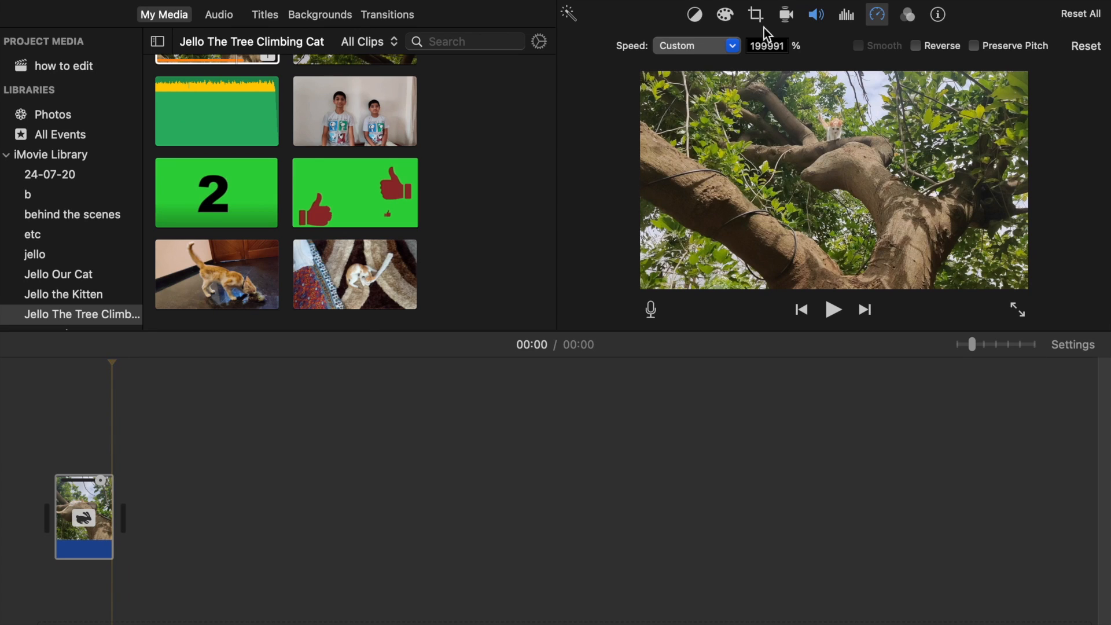
Step: Set the tree-climbing clip's custom speed to 2%
click(783, 45)
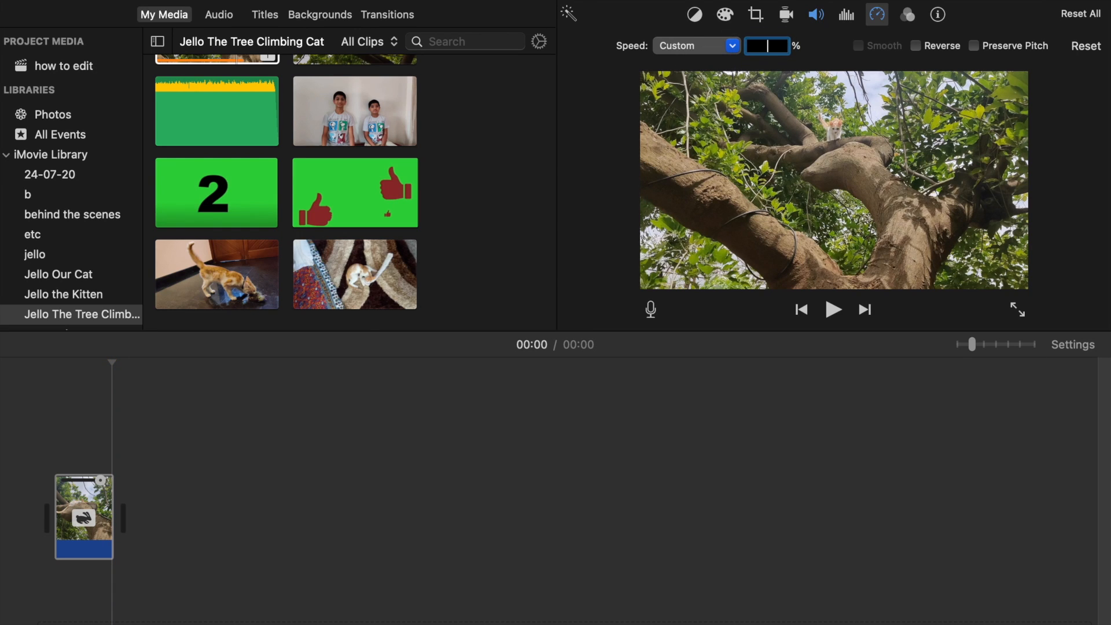
text(2)
key(Return)
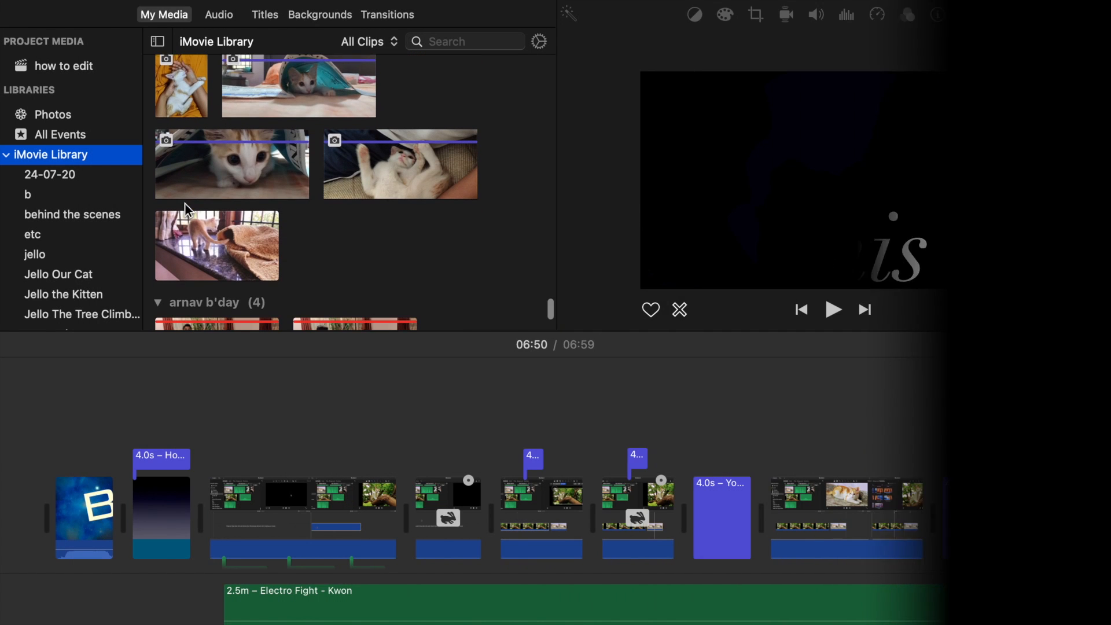
Step: Examine the full tutorial project's timeline from start to end, including its screen recordings, title clips and music tracks
click(95, 475)
scroll(278, 450, right, 10)
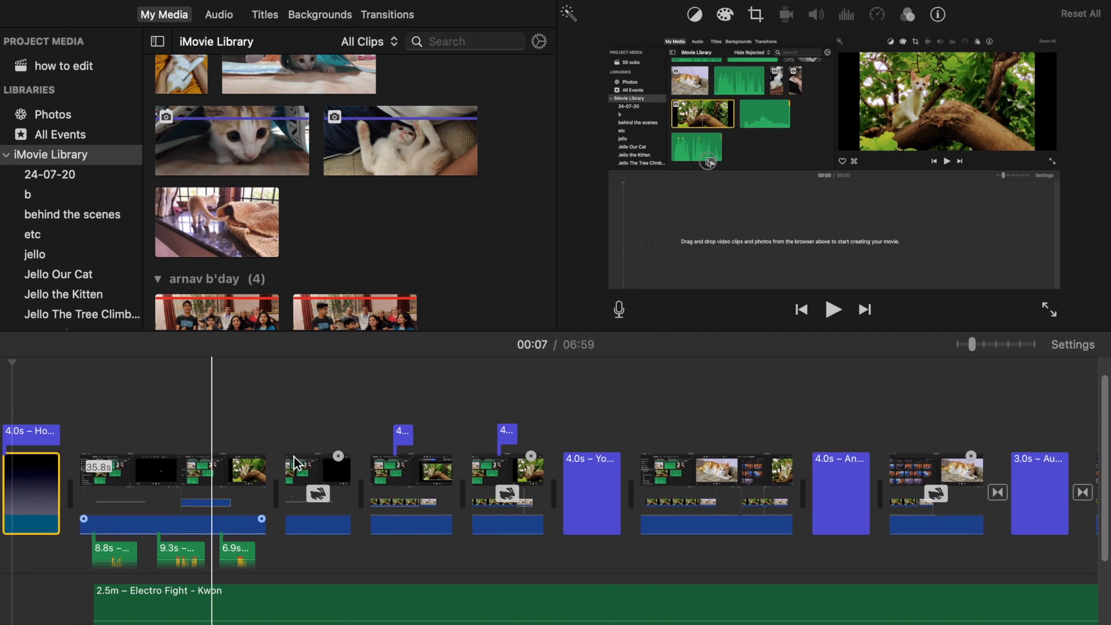
scroll(294, 463, right, 15)
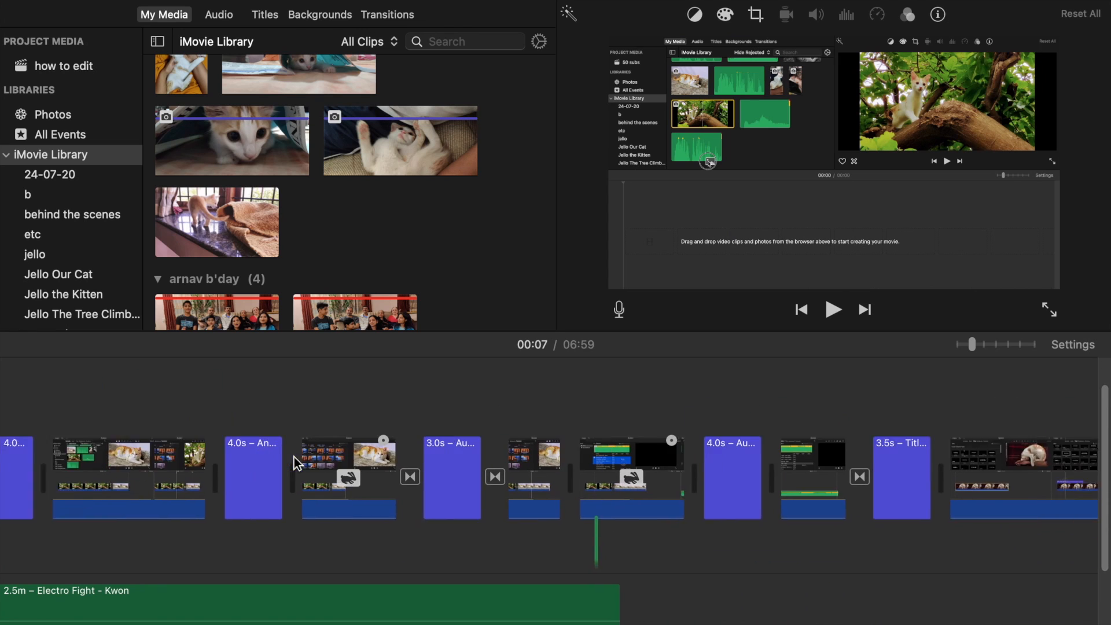
scroll(293, 463, left, 15)
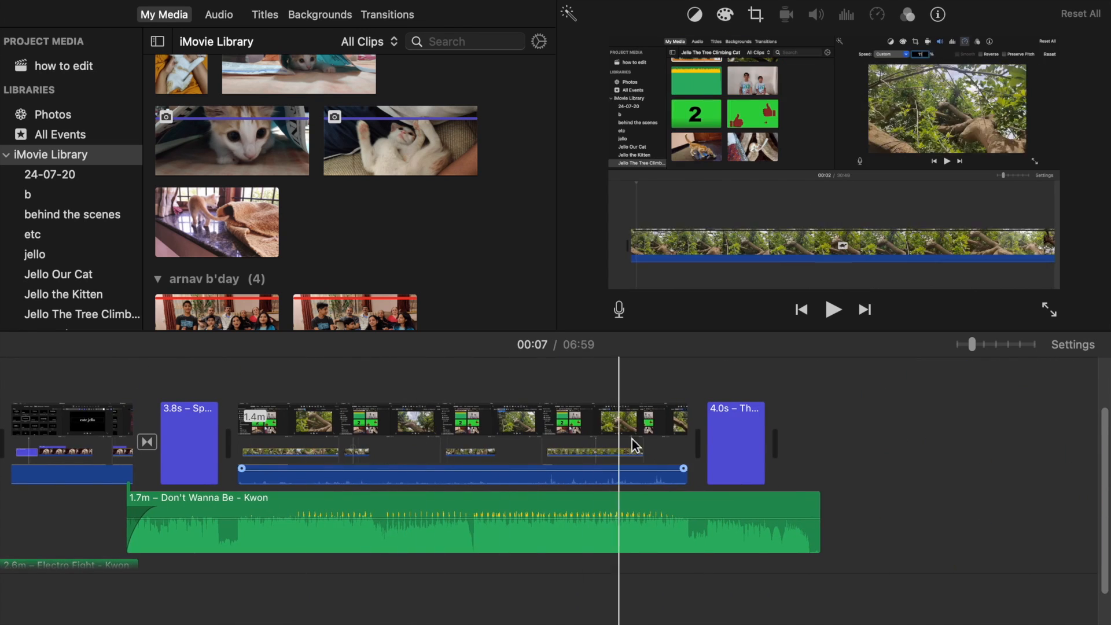
scroll(388, 448, left, 10)
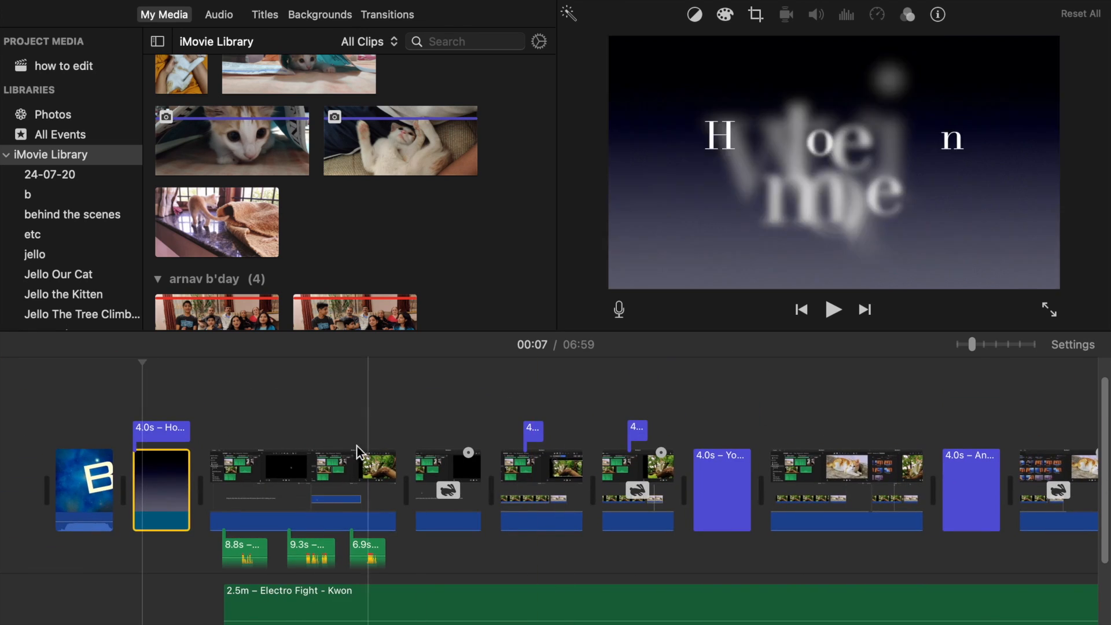
click(334, 480)
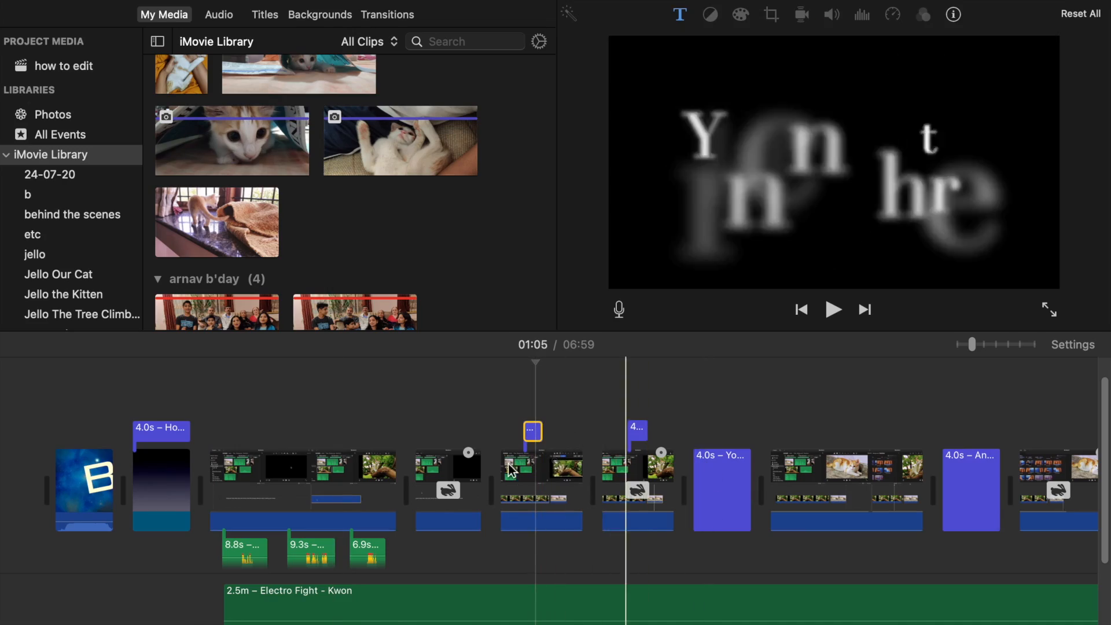
scroll(704, 443, right, 15)
scroll(704, 443, left, 15)
scroll(704, 443, down, 2)
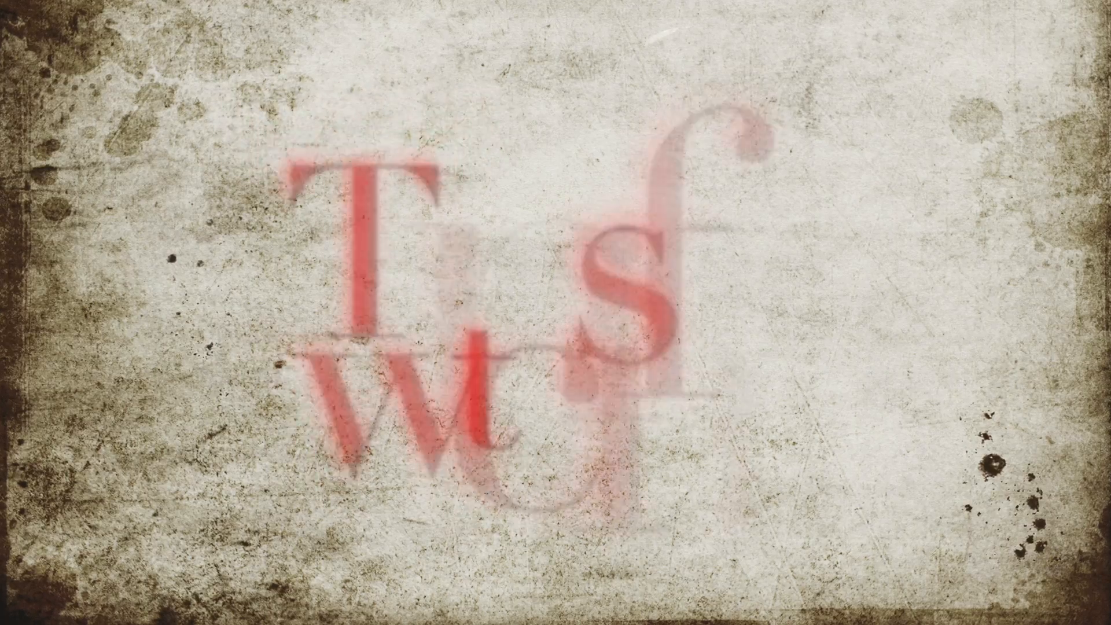